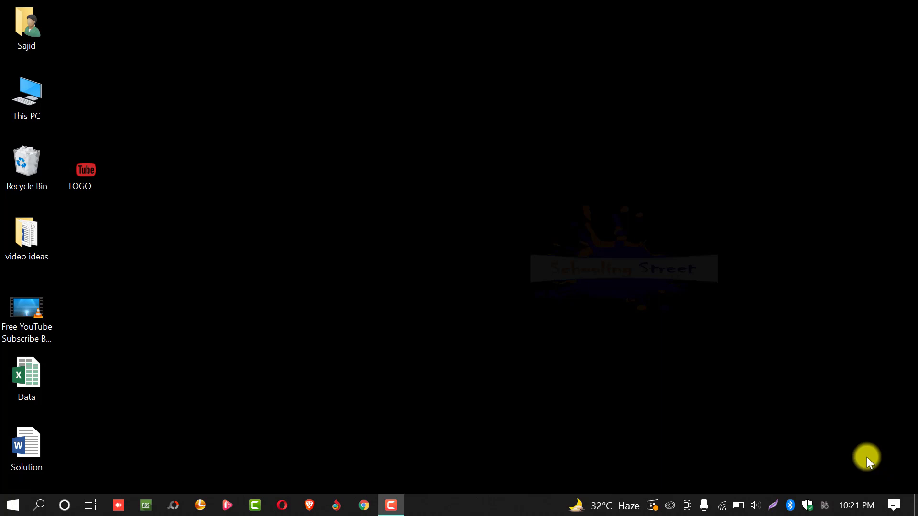
- Create a new PowerPoint presentation named 123 on the desktop and open it
{"action": "right_click", "coordinate": [457, 166]}
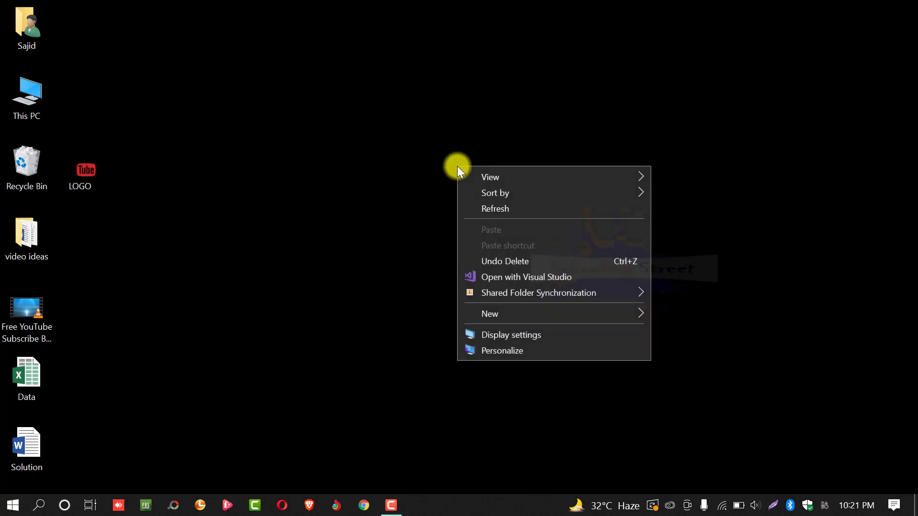
{"action": "left_click", "coordinate": [589, 312]}
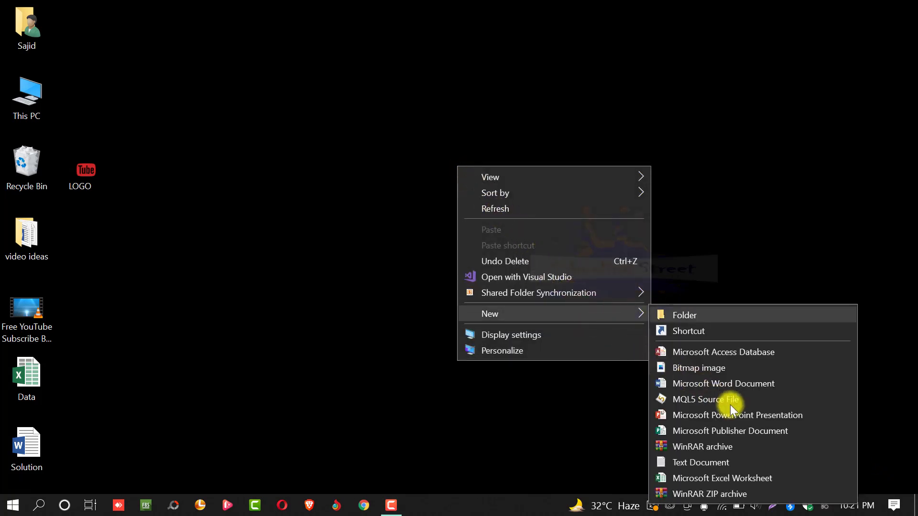
{"action": "left_click", "coordinate": [747, 416]}
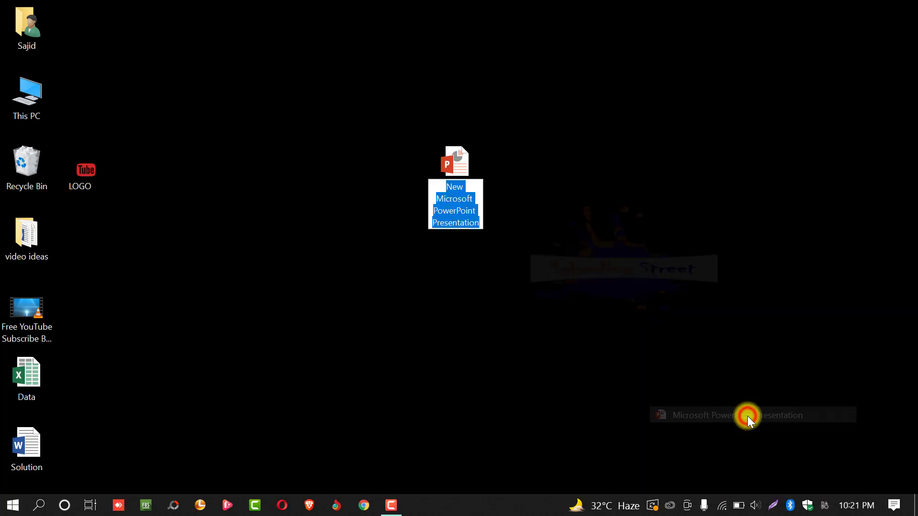
{"action": "type", "text": "123"}
{"action": "left_click", "coordinate": [607, 332]}
{"action": "left_click", "coordinate": [455, 177]}
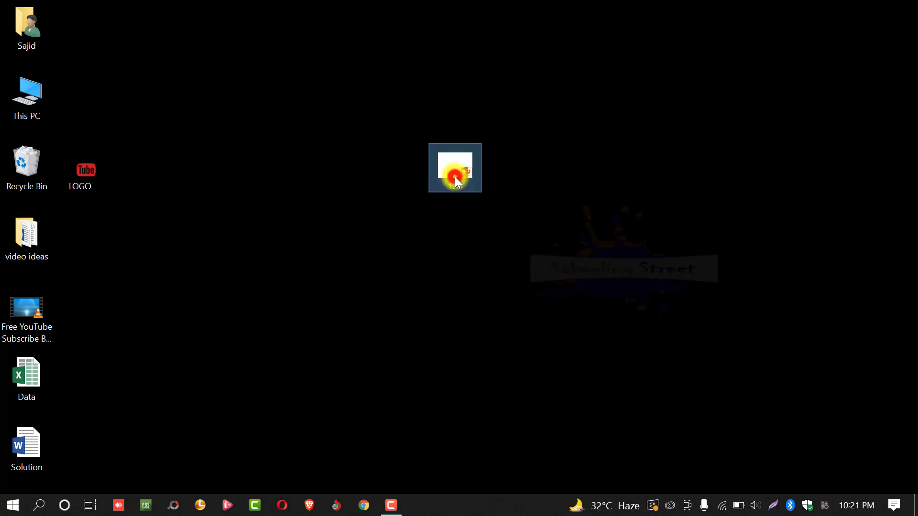
{"action": "double_click", "coordinate": [455, 176]}
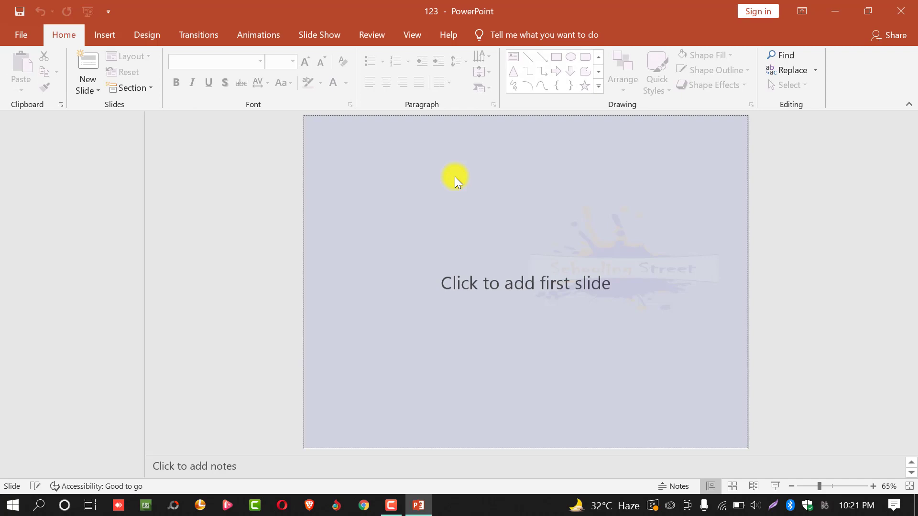
- Add a Blank slide, set slide size to Widescreen (16:9) and apply a green-accented theme
{"action": "left_click", "coordinate": [92, 89]}
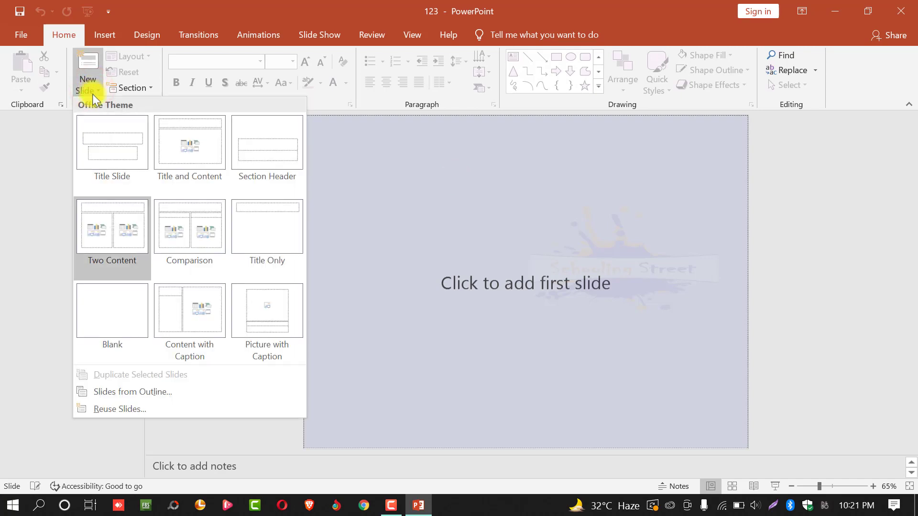
{"action": "left_click", "coordinate": [120, 313]}
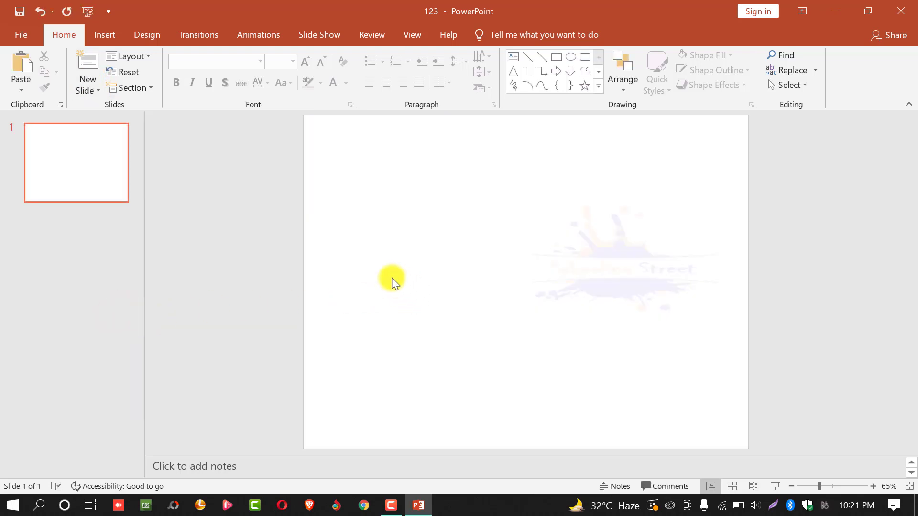
{"action": "left_click", "coordinate": [141, 36]}
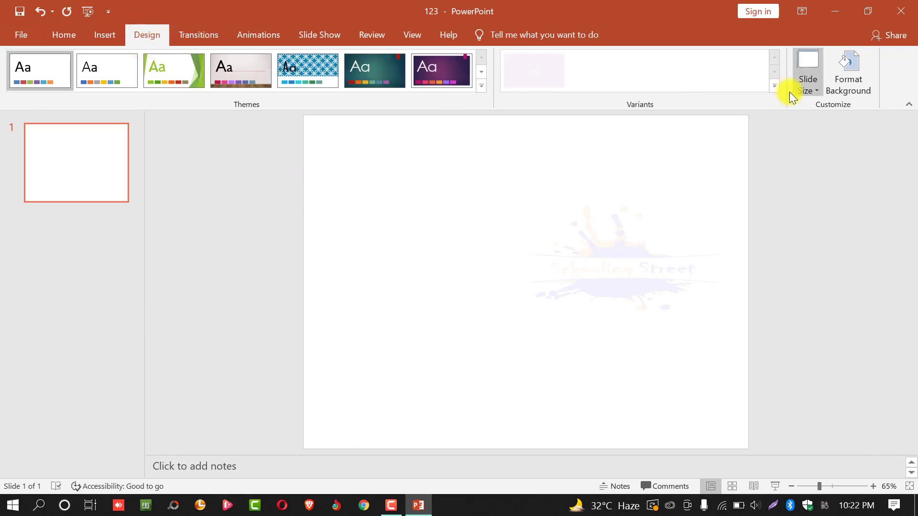
{"action": "left_click", "coordinate": [812, 92]}
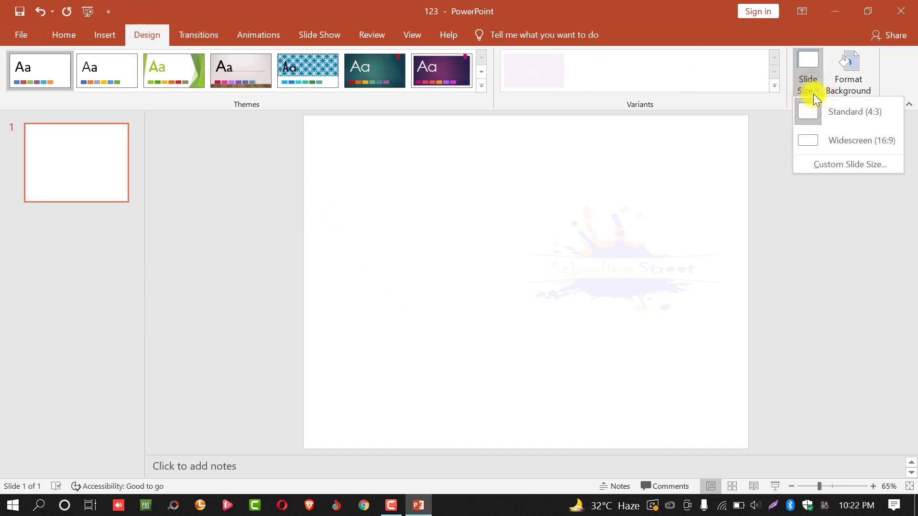
{"action": "left_click", "coordinate": [856, 138]}
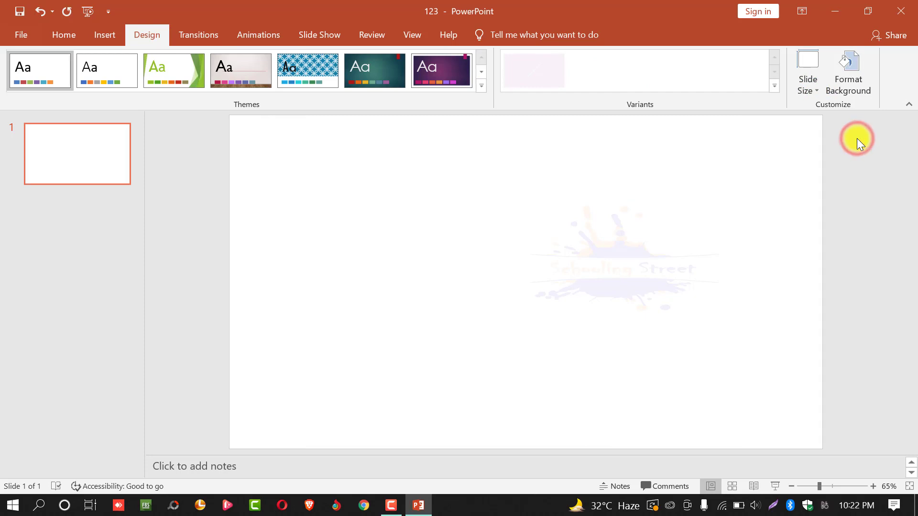
{"action": "left_click", "coordinate": [621, 223]}
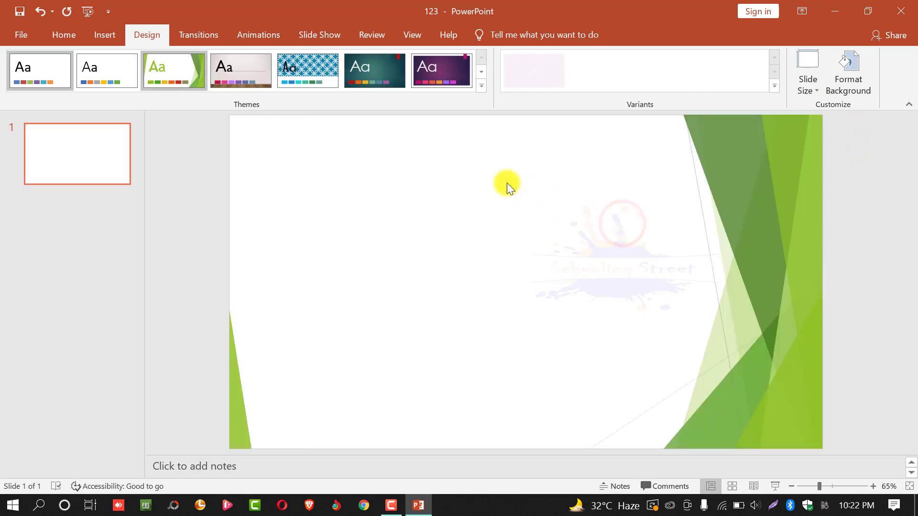
- Draw a right triangle, rotate it and enlarge it to 4.17" by 3.82" in the bottom-right corner
{"action": "left_click", "coordinate": [103, 41]}
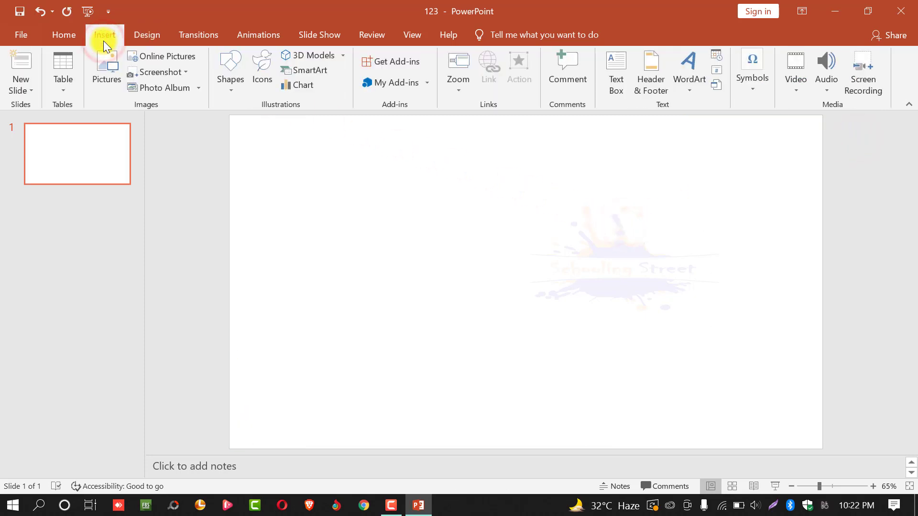
{"action": "left_click", "coordinate": [226, 93]}
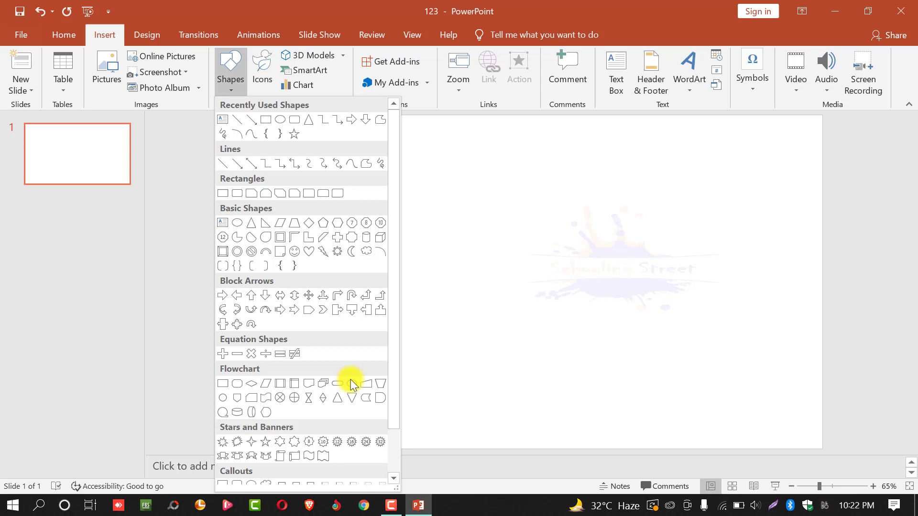
{"action": "left_click", "coordinate": [264, 223]}
{"action": "mouse_move", "coordinate": [510, 204]}
{"action": "left_mouse_down"}
{"action": "mouse_move", "coordinate": [592, 311]}
{"action": "mouse_move", "coordinate": [607, 305]}
{"action": "mouse_move", "coordinate": [630, 319]}
{"action": "left_mouse_up"}
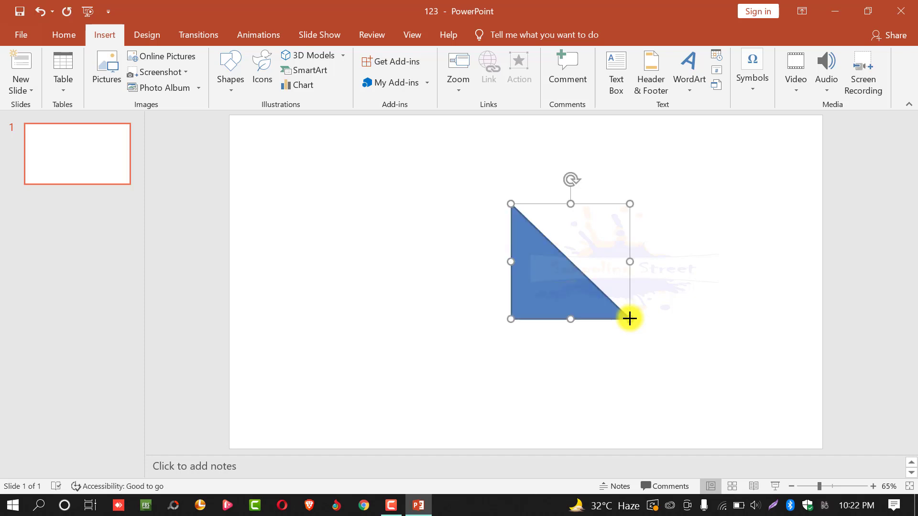
{"action": "left_click_drag", "start_coordinate": [571, 180], "coordinate": [501, 258]}
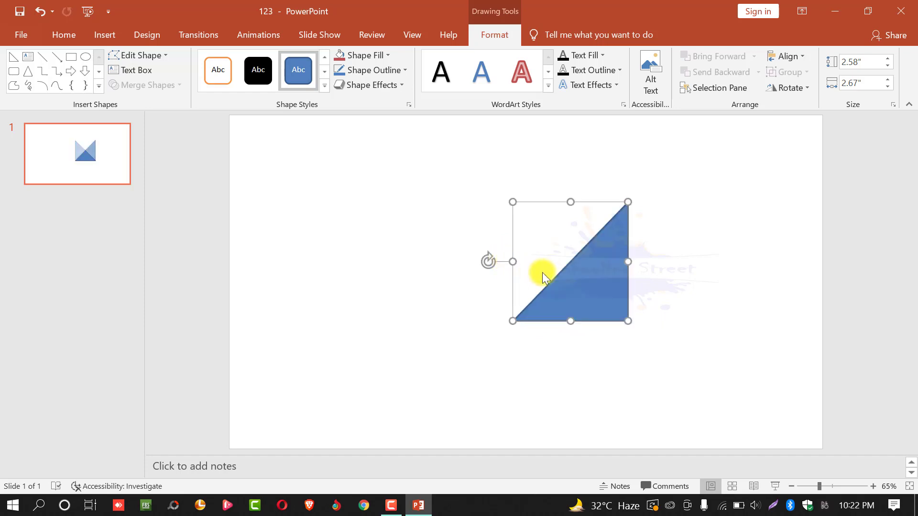
{"action": "left_click_drag", "start_coordinate": [579, 286], "coordinate": [774, 411]}
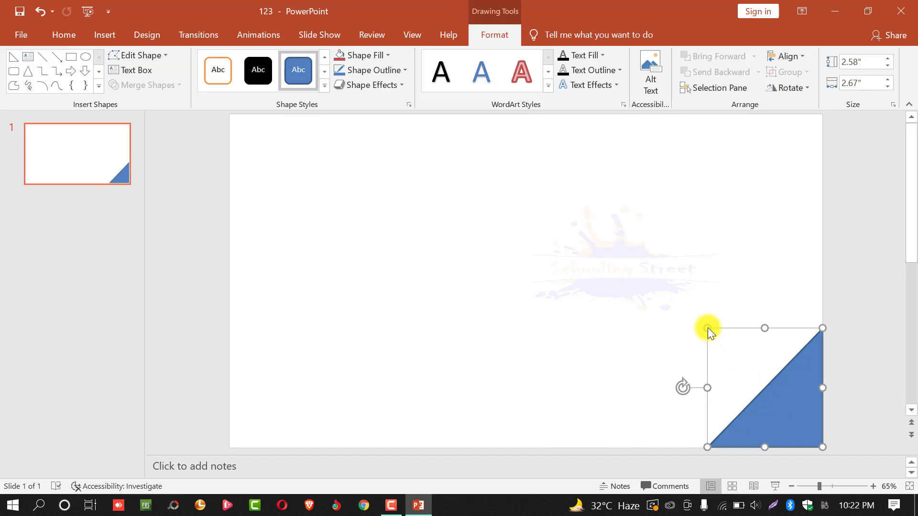
{"action": "left_click_drag", "start_coordinate": [707, 328], "coordinate": [635, 277]}
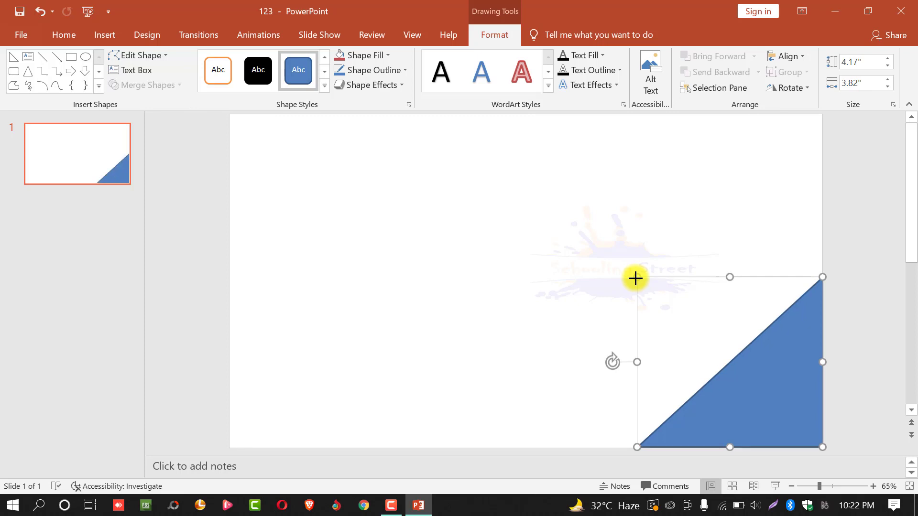
{"action": "left_click", "coordinate": [578, 261]}
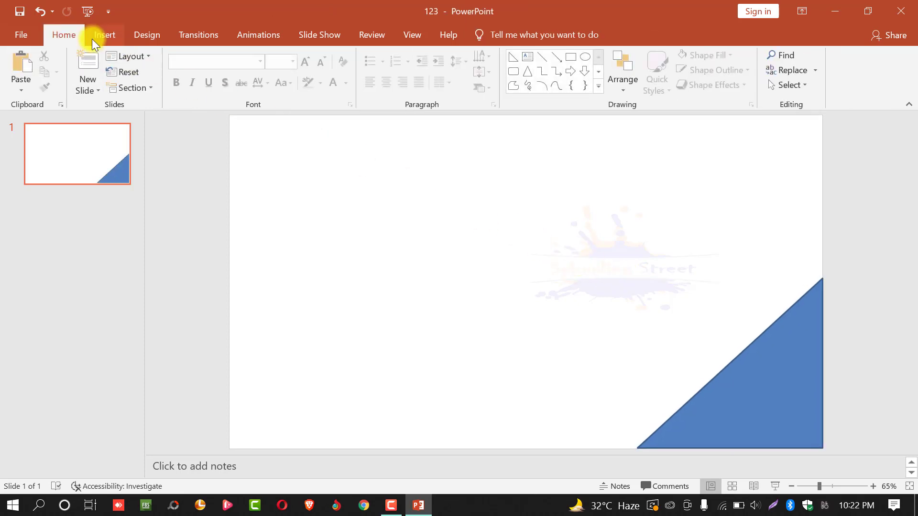
- Draw a pentagon arrow shape on the slide
{"action": "left_click", "coordinate": [110, 34]}
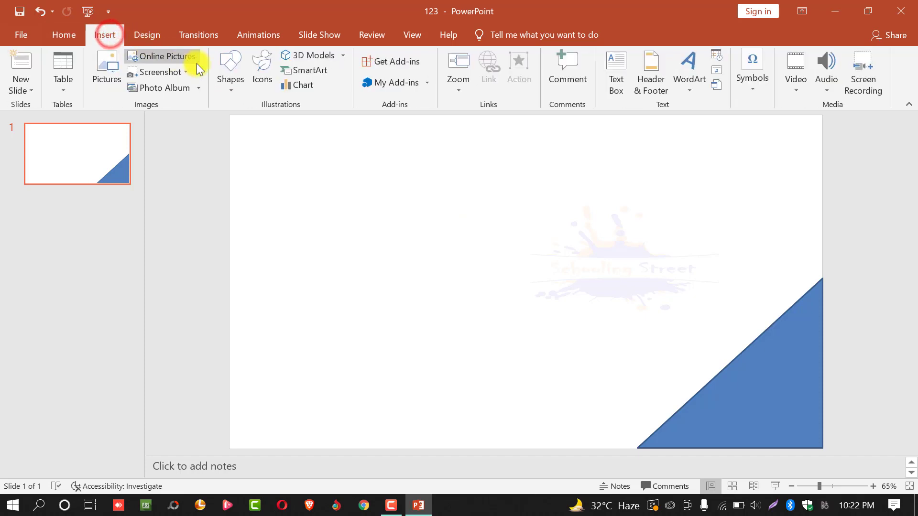
{"action": "left_click", "coordinate": [237, 76]}
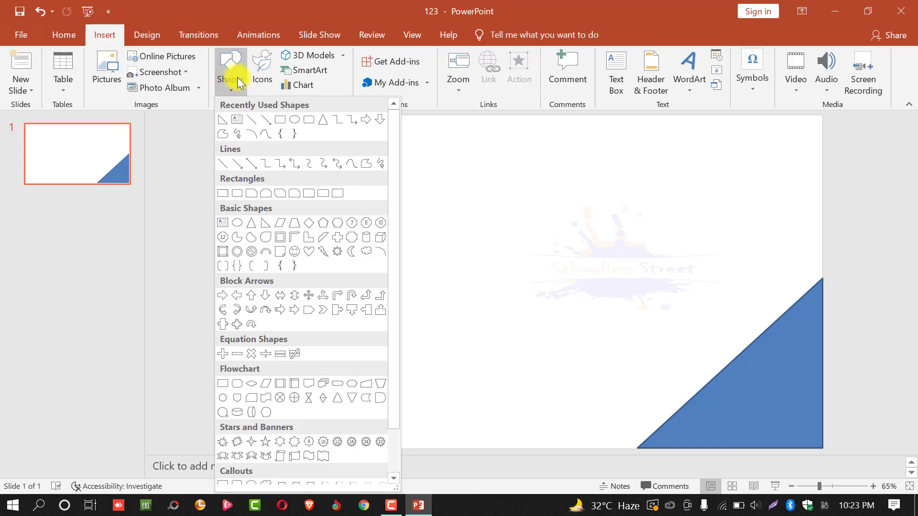
{"action": "left_click", "coordinate": [310, 312]}
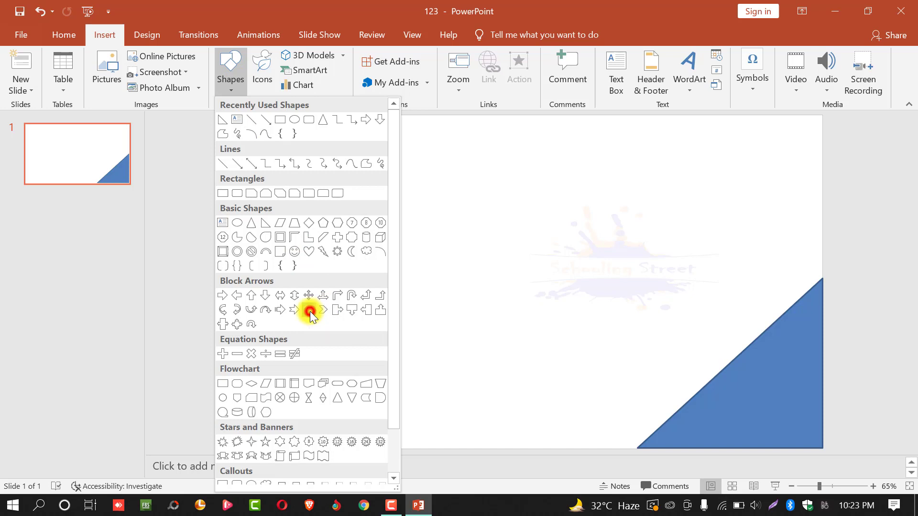
{"action": "mouse_move", "coordinate": [305, 255]}
{"action": "left_mouse_down"}
{"action": "mouse_move", "coordinate": [661, 268]}
{"action": "mouse_move", "coordinate": [521, 293]}
{"action": "mouse_move", "coordinate": [461, 284]}
{"action": "mouse_move", "coordinate": [514, 279]}
{"action": "left_mouse_up"}
- Rotate, move and resize the arrow into a thin 0.35" by 5.34" bar along the triangle's diagonal
{"action": "left_click_drag", "start_coordinate": [414, 231], "coordinate": [395, 245]}
{"action": "left_click_drag", "start_coordinate": [407, 282], "coordinate": [719, 351]}
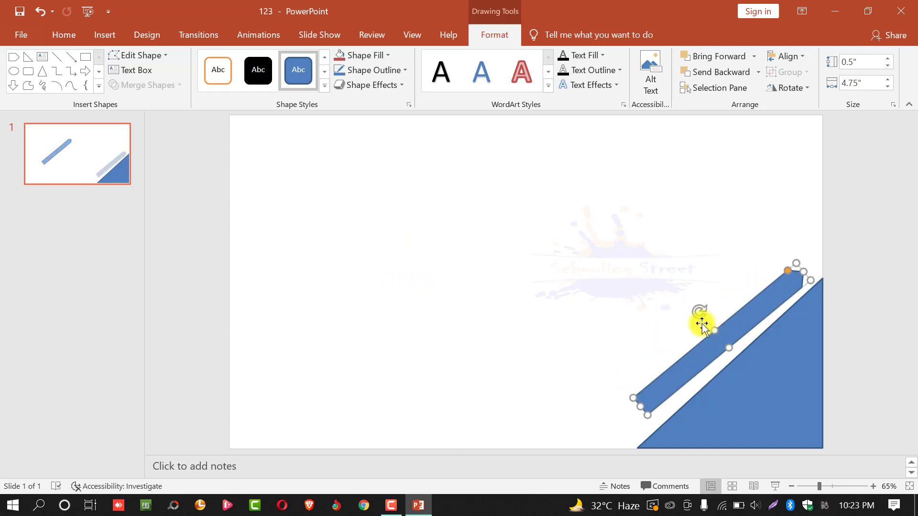
{"action": "left_click_drag", "start_coordinate": [694, 309], "coordinate": [697, 312]}
{"action": "left_click_drag", "start_coordinate": [703, 360], "coordinate": [686, 379]}
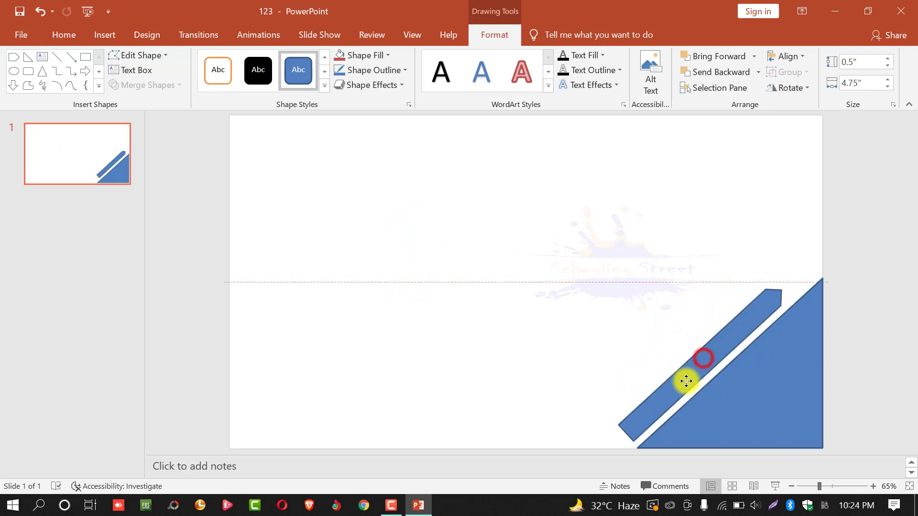
{"action": "left_click_drag", "start_coordinate": [790, 296], "coordinate": [799, 269]}
{"action": "left_click_drag", "start_coordinate": [702, 344], "coordinate": [728, 353]}
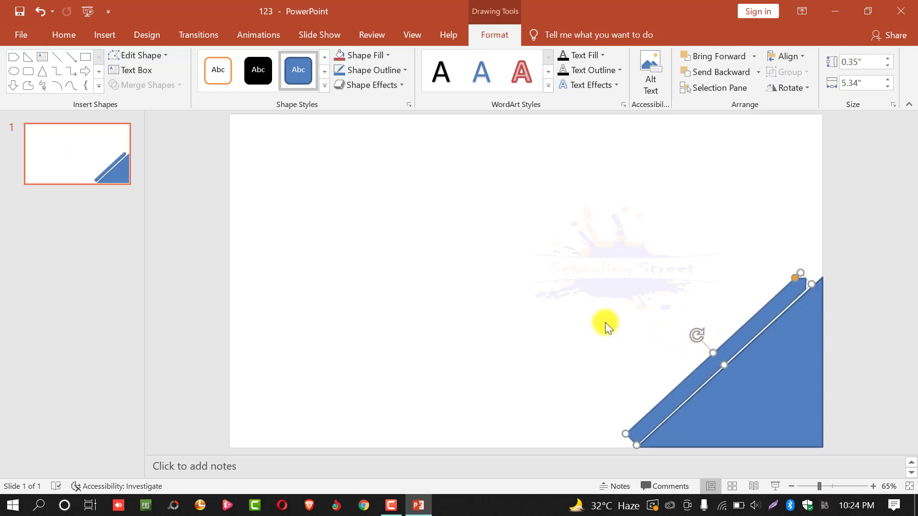
{"action": "left_click", "coordinate": [590, 319]}
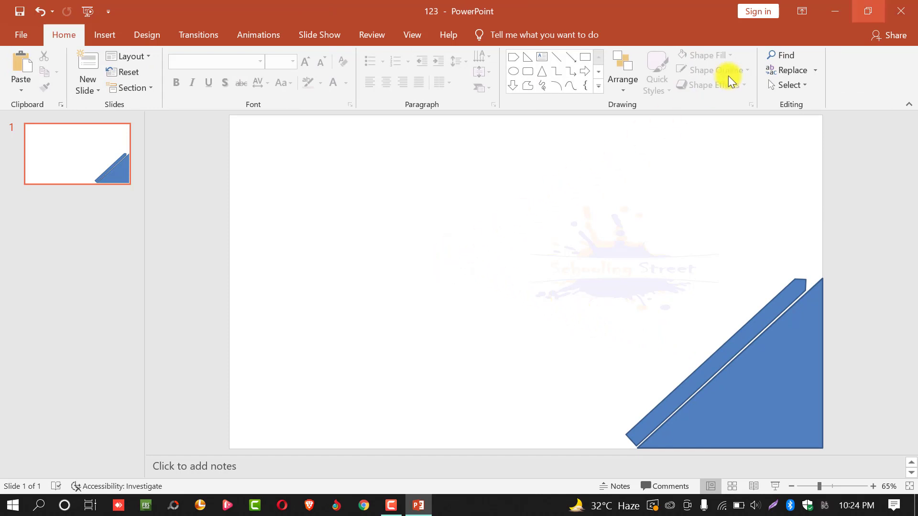
- Drag the LOGO image from the desktop onto the slide
{"action": "left_click", "coordinate": [829, 11]}
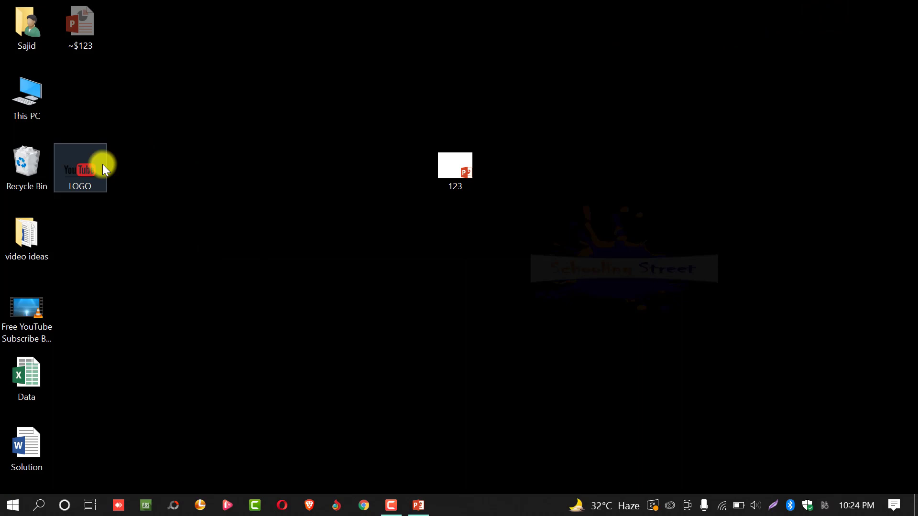
{"action": "left_click_drag", "start_coordinate": [75, 170], "coordinate": [410, 418]}
{"action": "left_click_drag", "start_coordinate": [405, 476], "coordinate": [405, 346]}
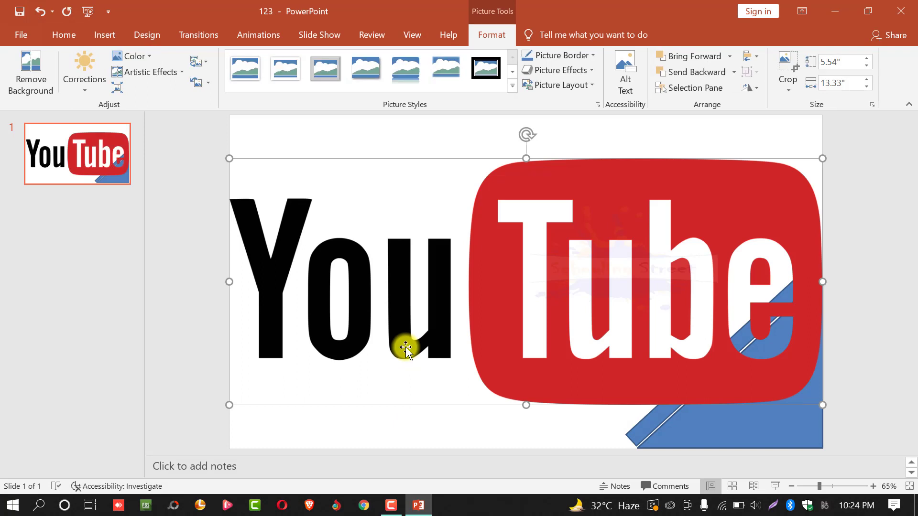
- Shrink the YouTube logo to 2.42" by 5.82" and place it low, left of the triangle
{"action": "left_click_drag", "start_coordinate": [230, 160], "coordinate": [698, 311]}
{"action": "left_click_drag", "start_coordinate": [539, 331], "coordinate": [467, 329]}
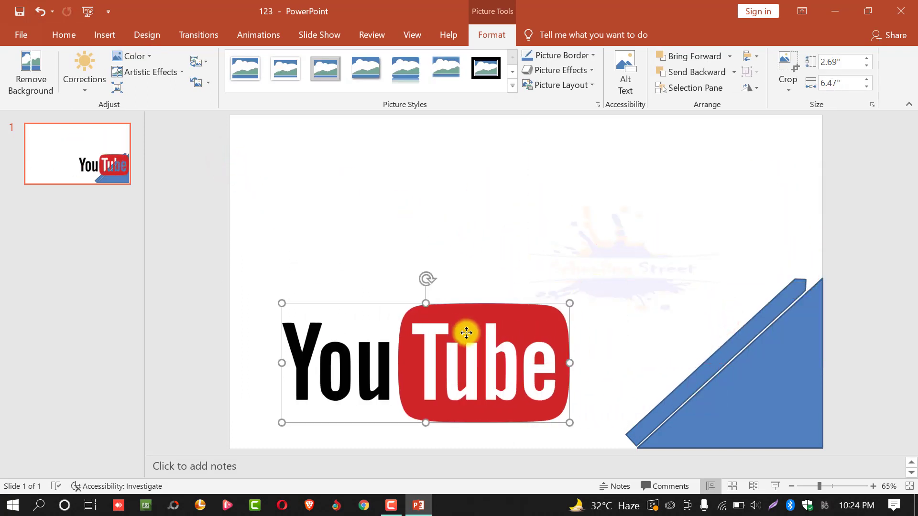
{"action": "left_click_drag", "start_coordinate": [279, 301], "coordinate": [310, 316]}
{"action": "left_click_drag", "start_coordinate": [455, 350], "coordinate": [455, 361]}
{"action": "left_click", "coordinate": [357, 271]}
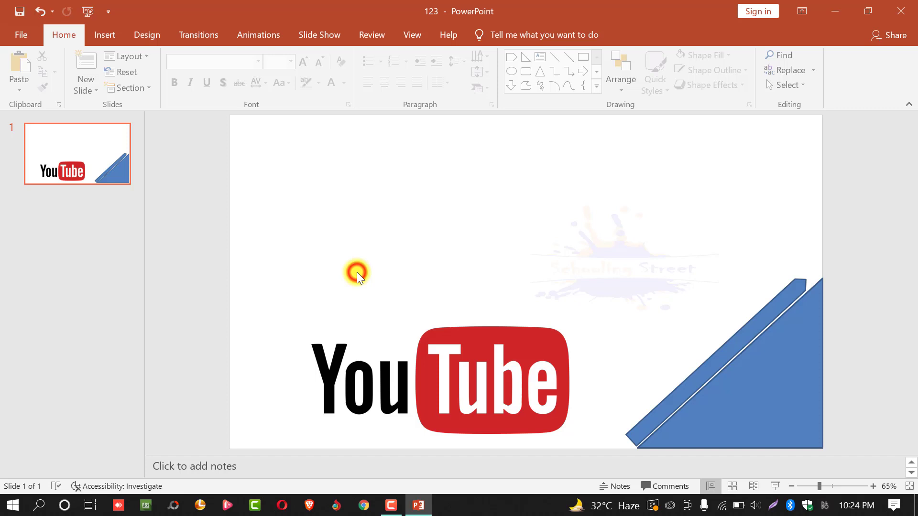
- Draw a text box across the top of the slide
{"action": "left_click", "coordinate": [118, 36]}
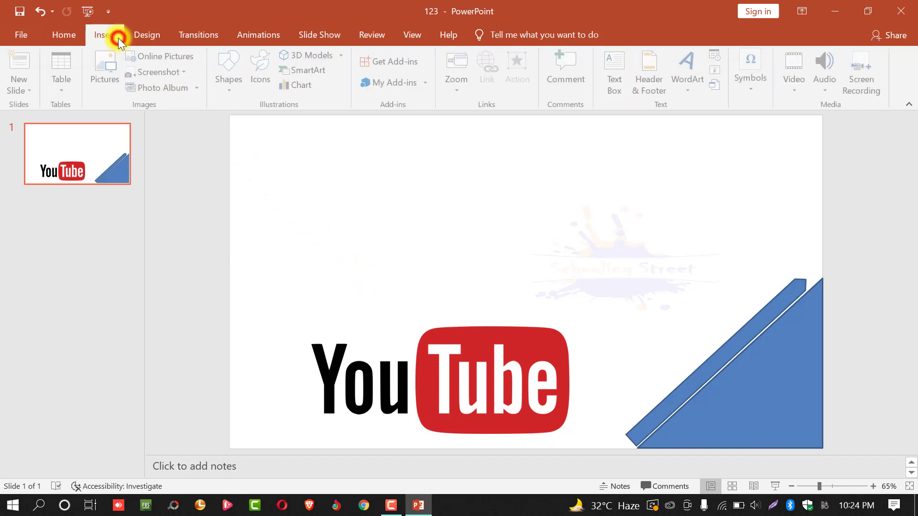
{"action": "left_click", "coordinate": [622, 89]}
{"action": "mouse_move", "coordinate": [266, 164]}
{"action": "left_mouse_down"}
{"action": "mouse_move", "coordinate": [642, 234]}
{"action": "mouse_move", "coordinate": [766, 226]}
{"action": "left_mouse_up"}
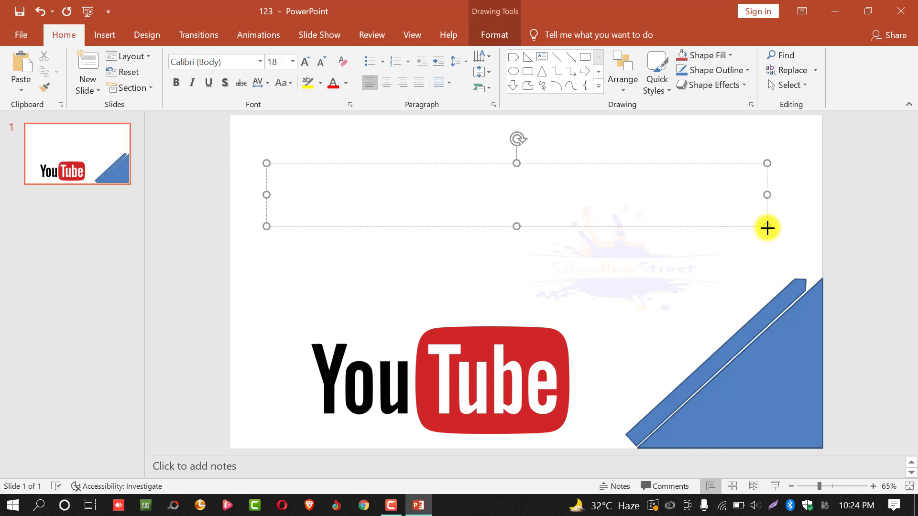
- Type the title lines 'How To Create Awesome', 'THUMBNAIL' and 'For YouTube'
{"action": "type", "text": "How To Create Awesome"}
{"action": "key", "text": "Return"}
{"action": "key", "text": "Tab"}
{"action": "type", "text": "T"}
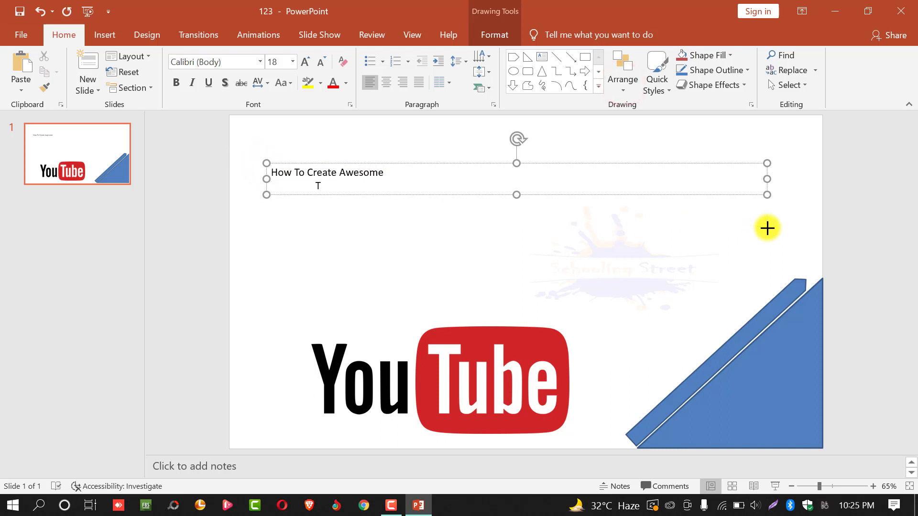
{"action": "key", "text": "shift+Tab"}
{"action": "type", "text": "HUMBNAIL"}
{"action": "key", "text": "Return"}
{"action": "type", "text": "fo"}
{"action": "key", "text": "BackSpace"}
{"action": "key", "text": "BackSpace"}
{"action": "type", "text": "For You"}
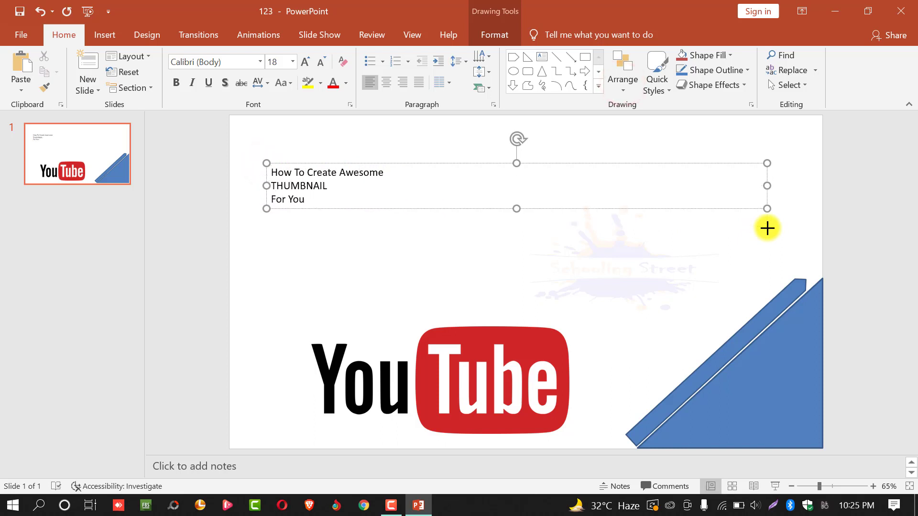
{"action": "type", "text": "Tube"}
- Center the title, raise its font size to 72, make it bold and move it higher
{"action": "left_click", "coordinate": [485, 163]}
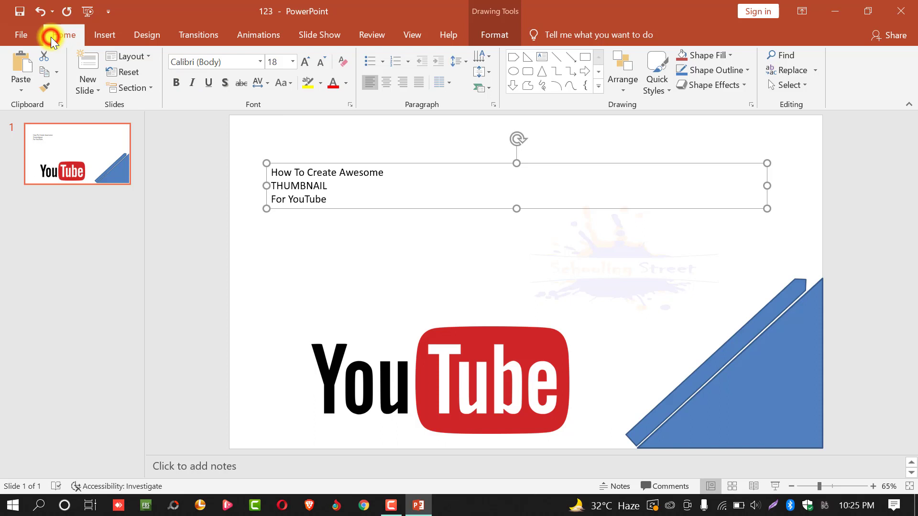
{"action": "left_click", "coordinate": [388, 86]}
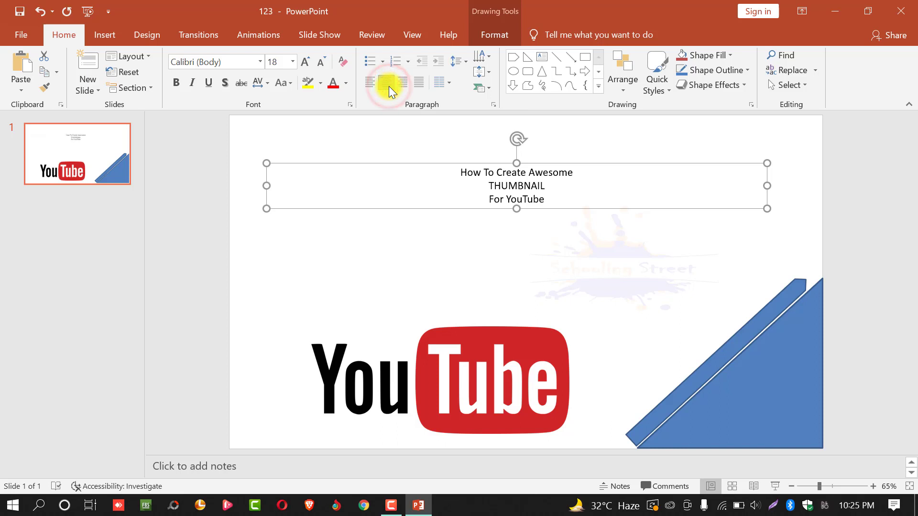
{"action": "left_click", "coordinate": [305, 62]}
{"action": "left_click", "coordinate": [305, 62]}
{"action": "left_click", "coordinate": [305, 62]}
{"action": "left_click", "coordinate": [305, 62]}
{"action": "left_click", "coordinate": [305, 62]}
{"action": "left_click", "coordinate": [305, 62]}
{"action": "left_click", "coordinate": [304, 62]}
{"action": "left_click", "coordinate": [305, 62]}
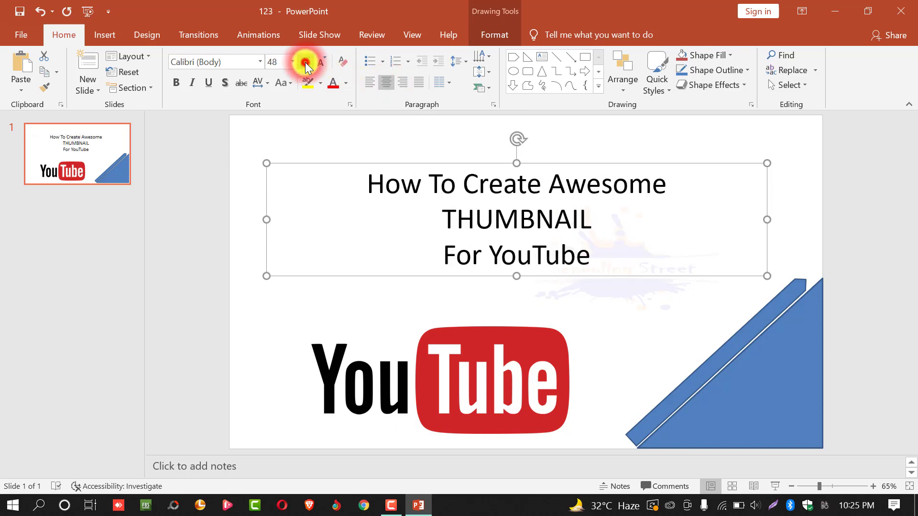
{"action": "left_click", "coordinate": [305, 62]}
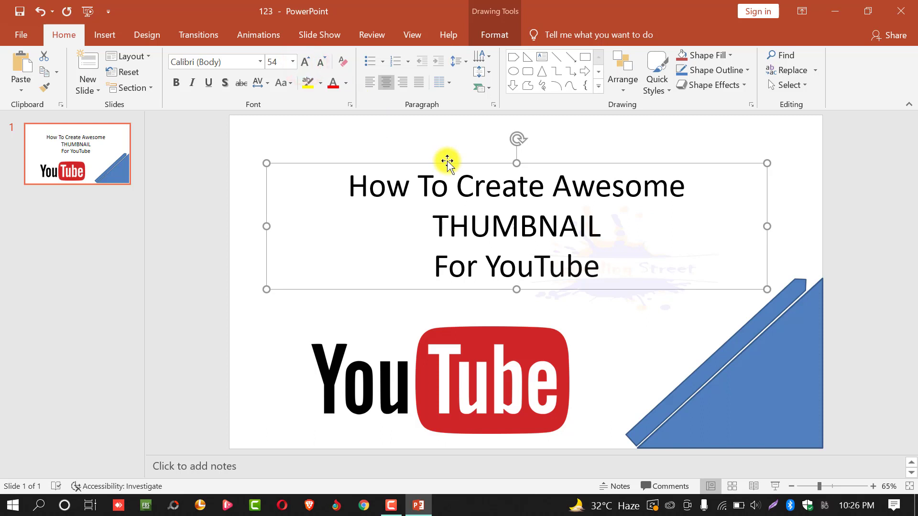
{"action": "left_click_drag", "start_coordinate": [447, 163], "coordinate": [447, 133]}
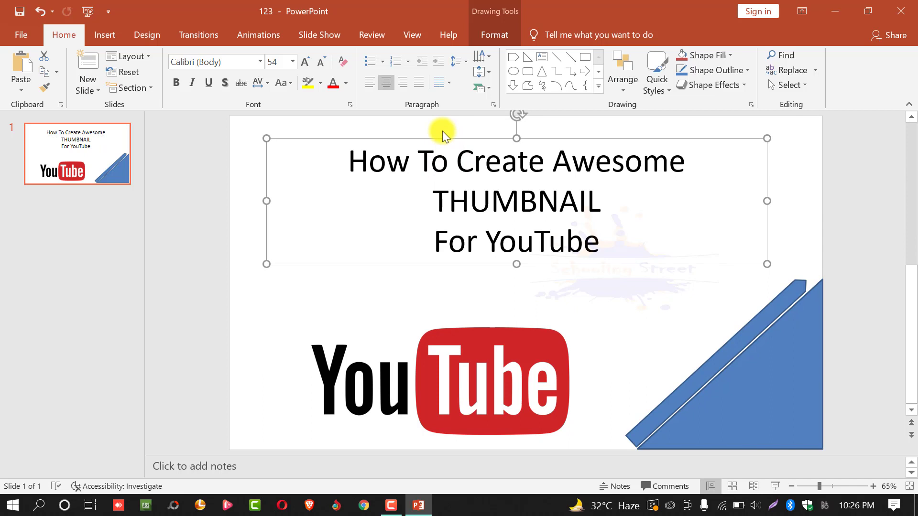
{"action": "left_click", "coordinate": [308, 61]}
{"action": "left_click", "coordinate": [308, 59]}
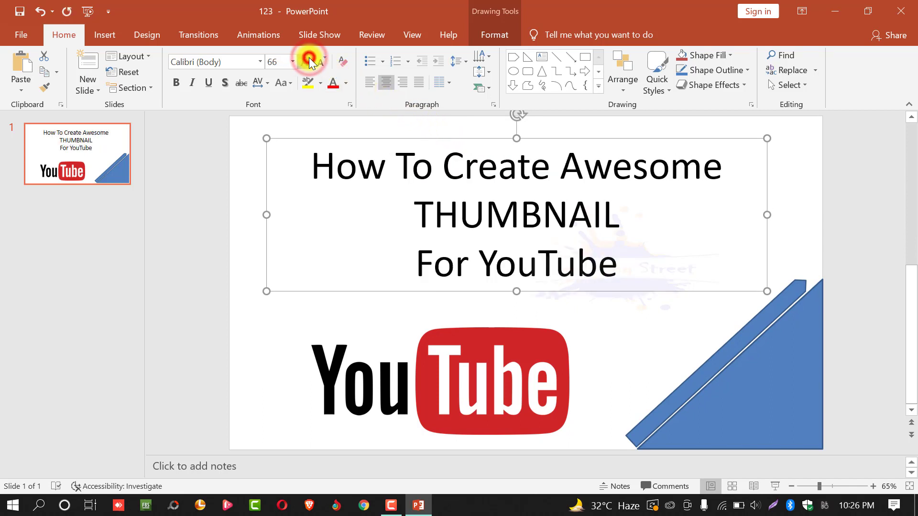
{"action": "left_click", "coordinate": [308, 61]}
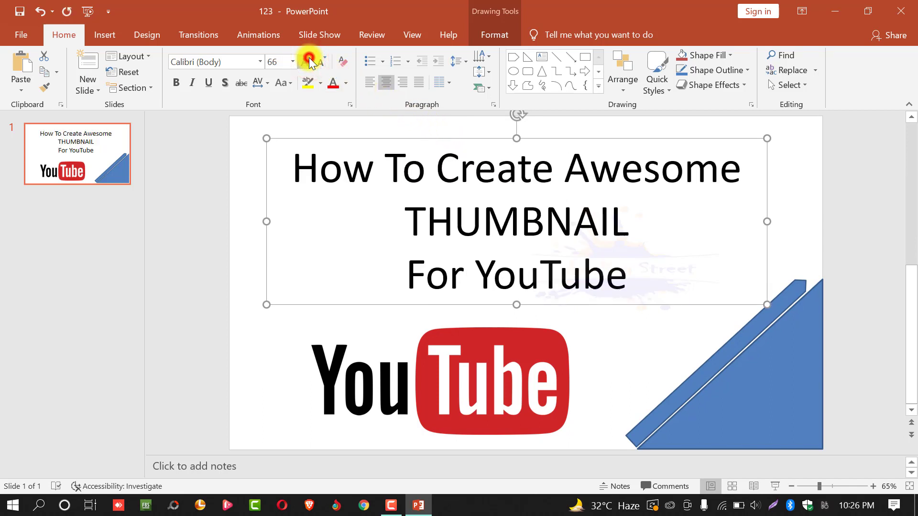
{"action": "left_click", "coordinate": [176, 75]}
- Enlarge the THUMBNAIL and For YouTube lines to 96 pt
{"action": "left_click_drag", "start_coordinate": [401, 216], "coordinate": [605, 273]}
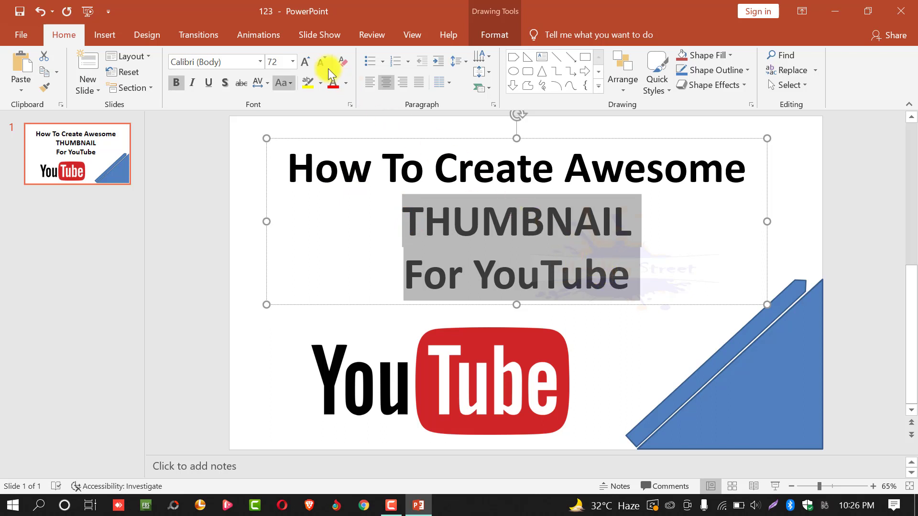
{"action": "left_click", "coordinate": [304, 59]}
{"action": "left_click", "coordinate": [304, 59]}
{"action": "left_click", "coordinate": [304, 58]}
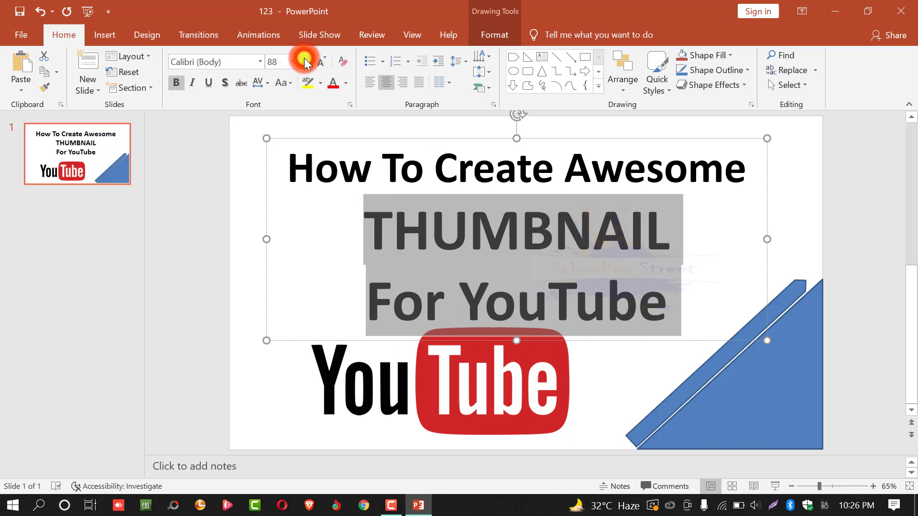
{"action": "left_click", "coordinate": [404, 136]}
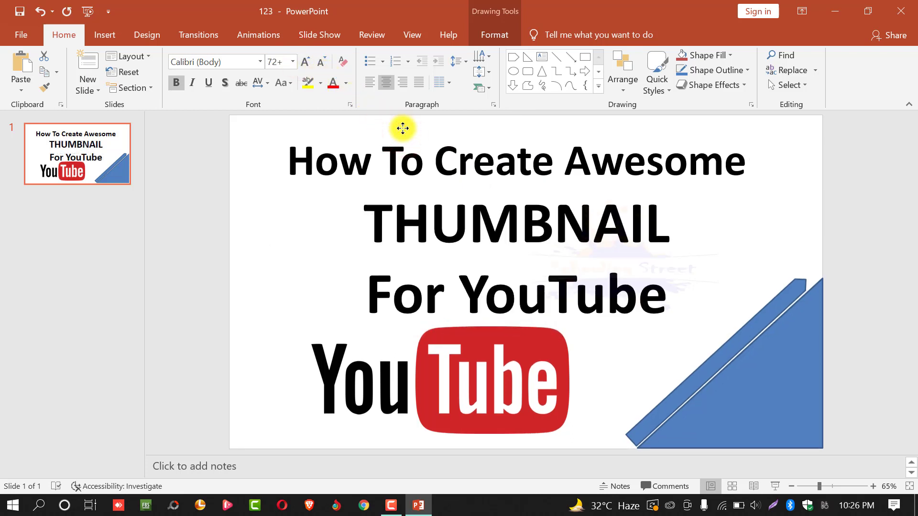
- Nudge the YouTube logo slightly to the left
{"action": "left_click", "coordinate": [402, 128]}
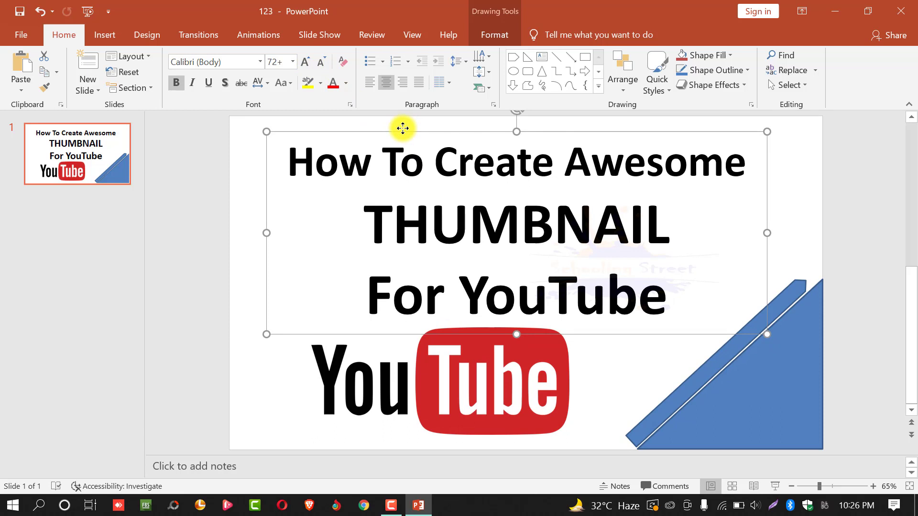
{"action": "left_click", "coordinate": [245, 248]}
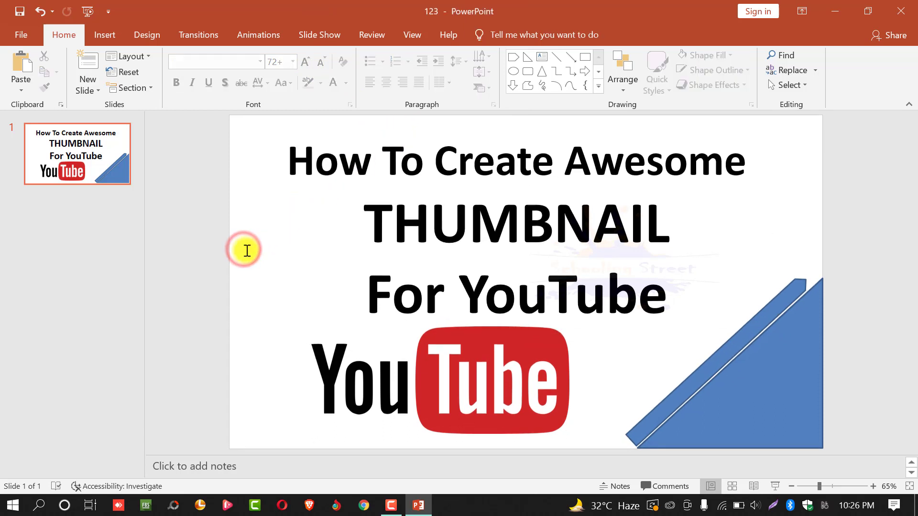
{"action": "left_click_drag", "start_coordinate": [517, 366], "coordinate": [493, 373]}
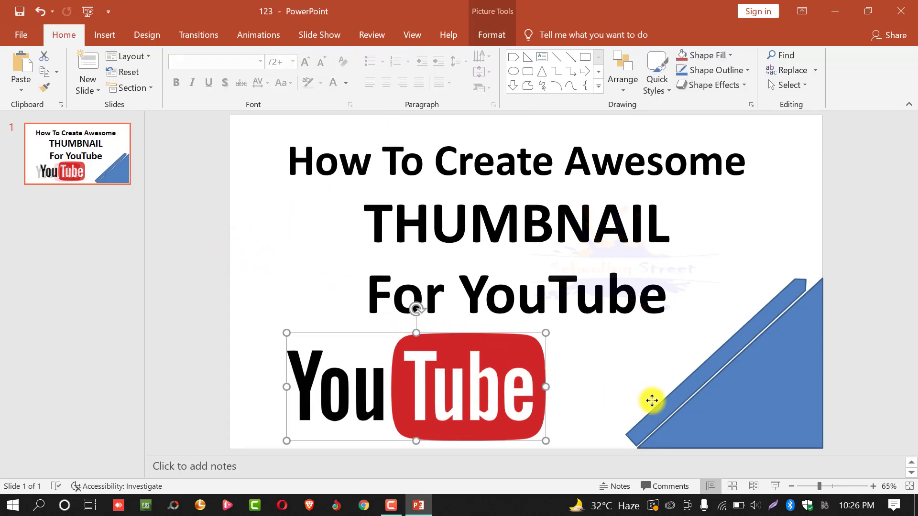
{"action": "left_click", "coordinate": [566, 381]}
{"action": "left_click", "coordinate": [740, 395]}
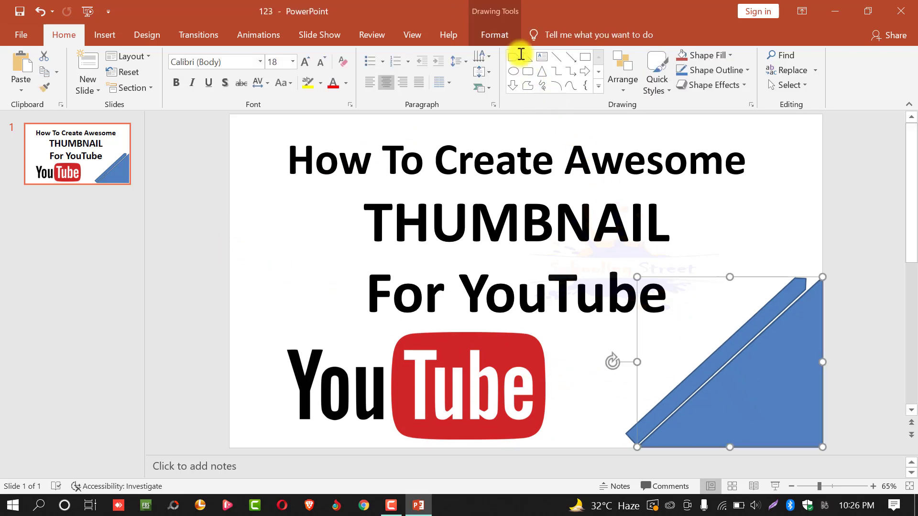
- Fill the triangle with the logo's red RGB(208,39,38) via the eyedropper and remove its outline
{"action": "left_click", "coordinate": [508, 36]}
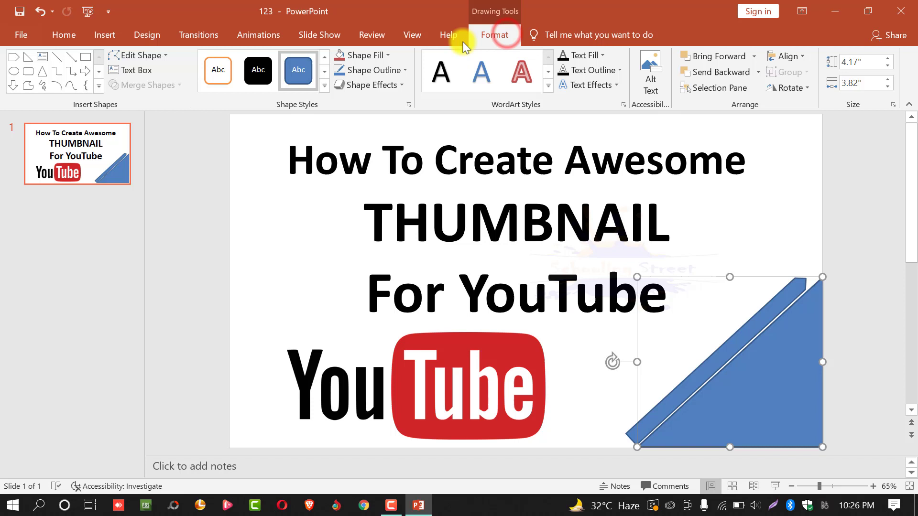
{"action": "left_click", "coordinate": [386, 56]}
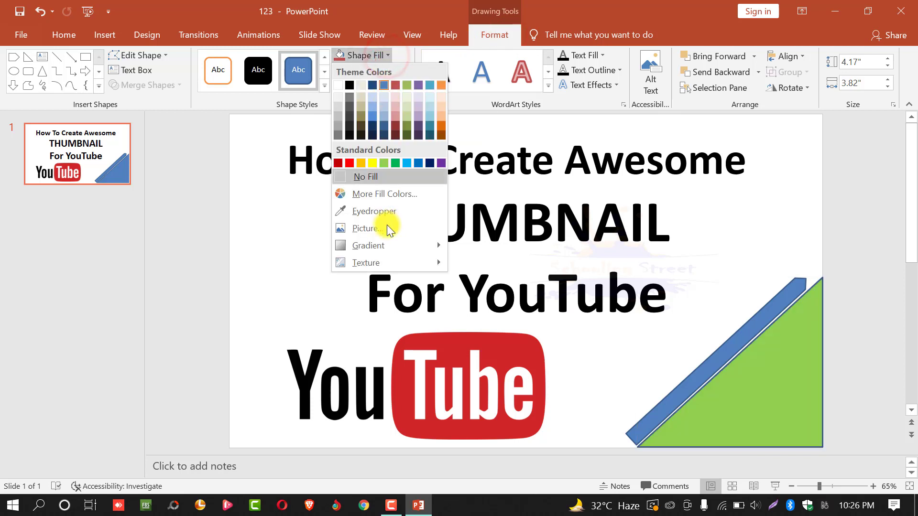
{"action": "key", "text": "Down"}
{"action": "key", "text": "Right"}
{"action": "key", "text": "Left"}
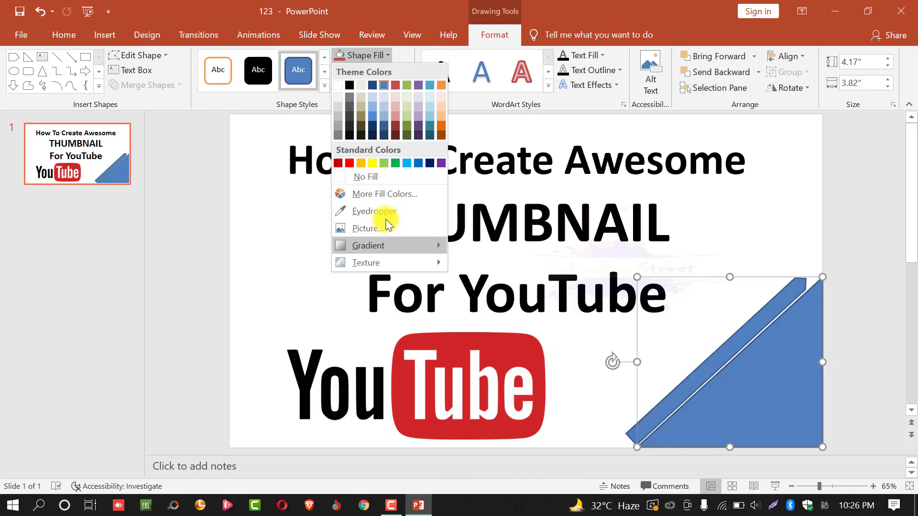
{"action": "key", "text": "Down"}
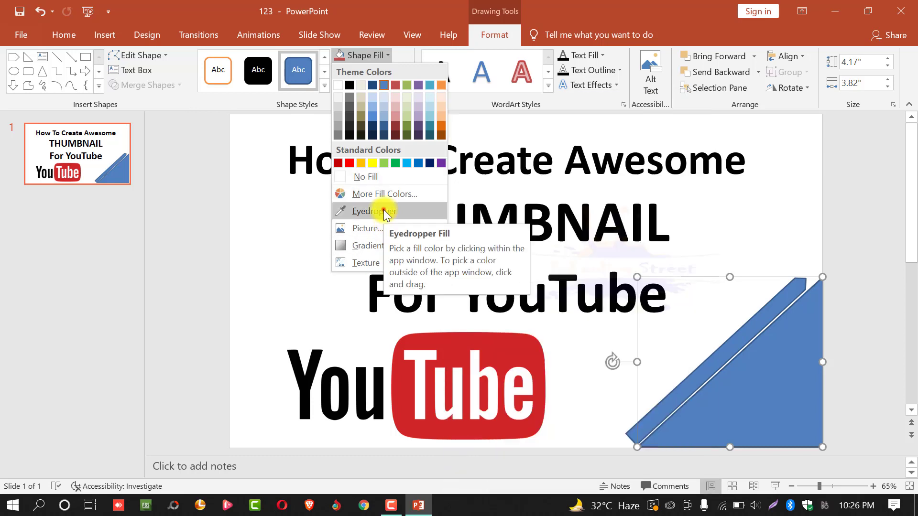
{"action": "left_click", "coordinate": [385, 213]}
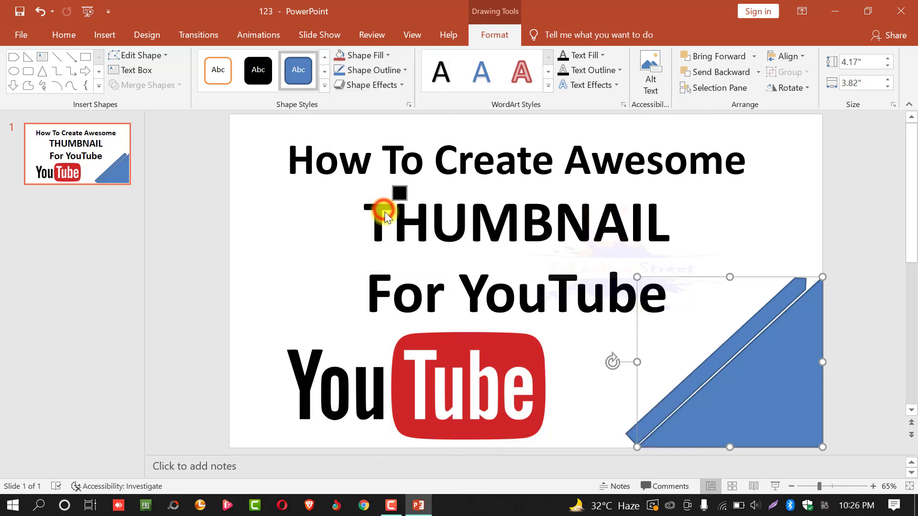
{"action": "left_click", "coordinate": [454, 350]}
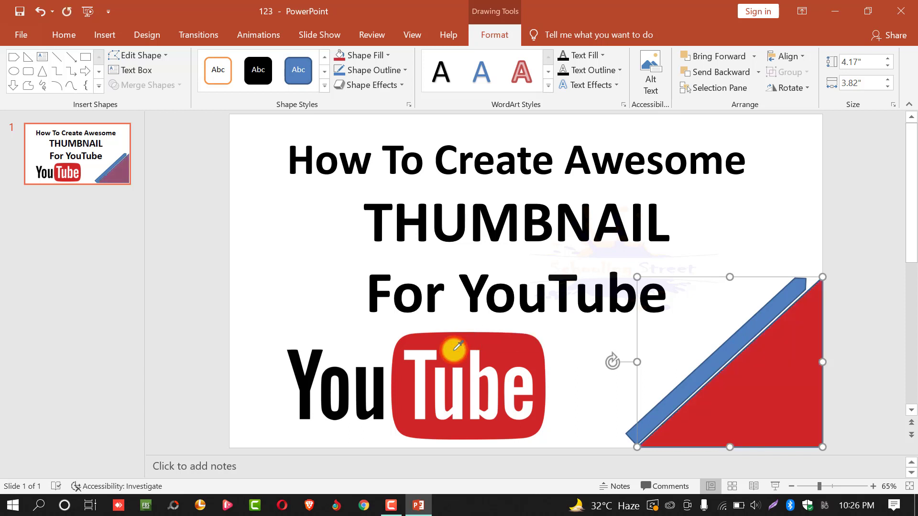
{"action": "left_click", "coordinate": [395, 70]}
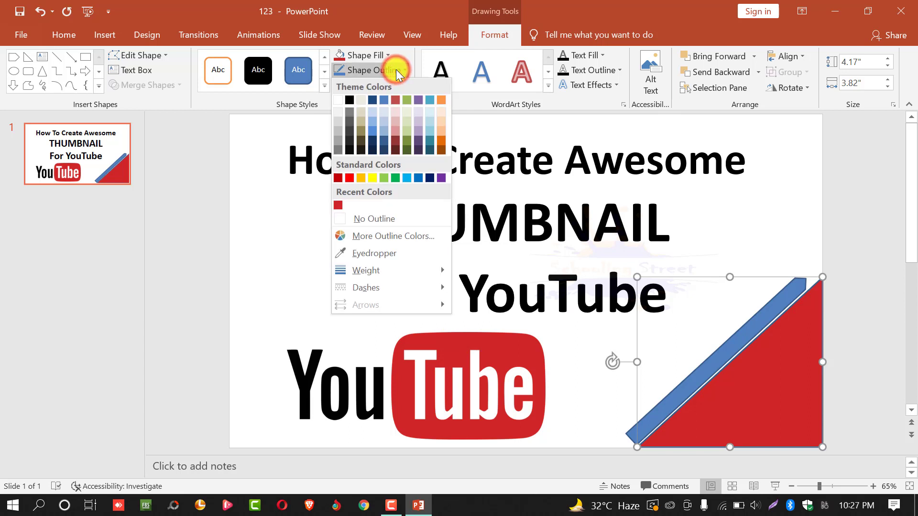
{"action": "left_click", "coordinate": [390, 220]}
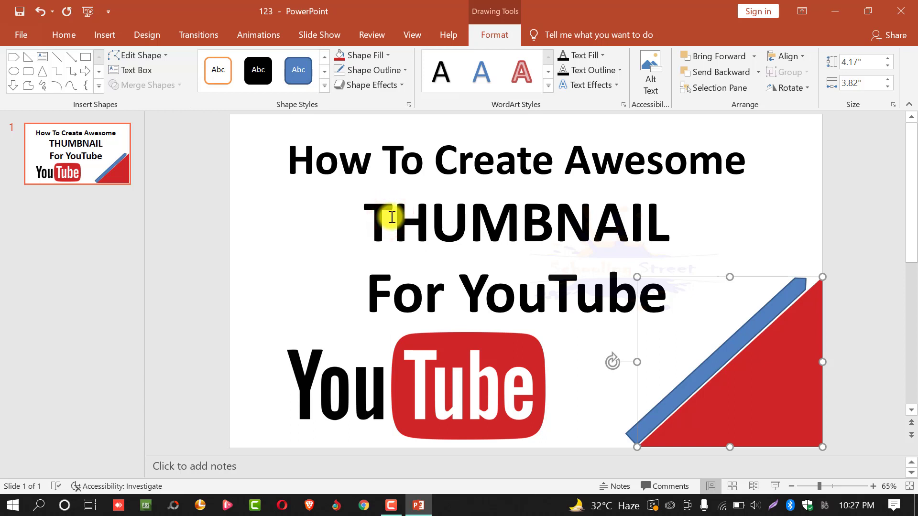
- Fill the diagonal bar yellow
{"action": "left_click", "coordinate": [633, 432]}
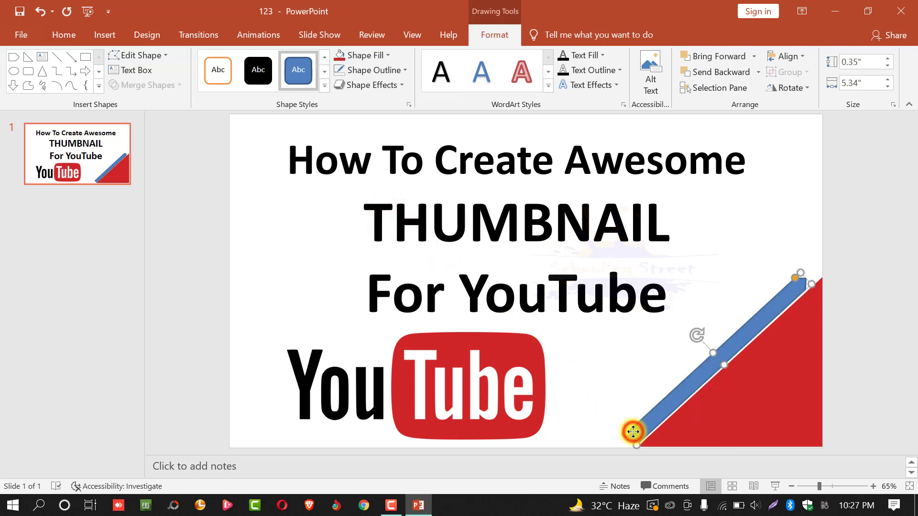
{"action": "left_click", "coordinate": [386, 56]}
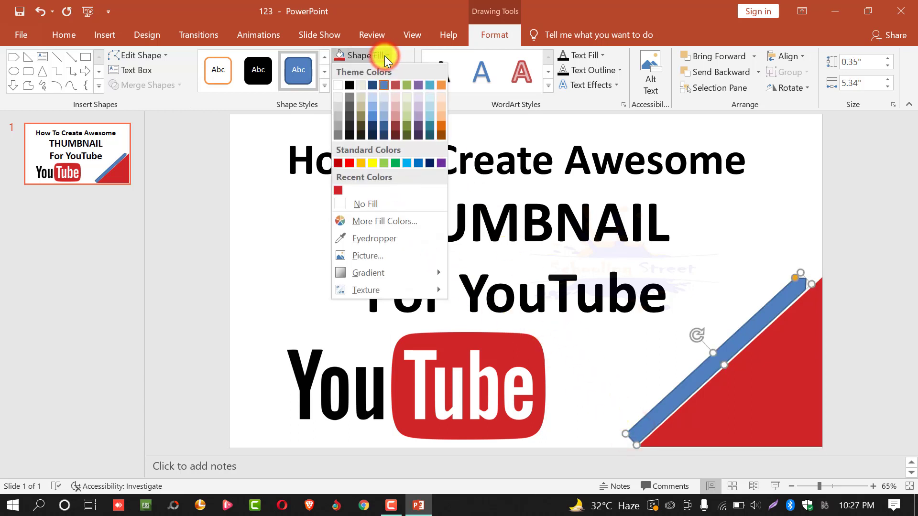
{"action": "left_click", "coordinate": [376, 163]}
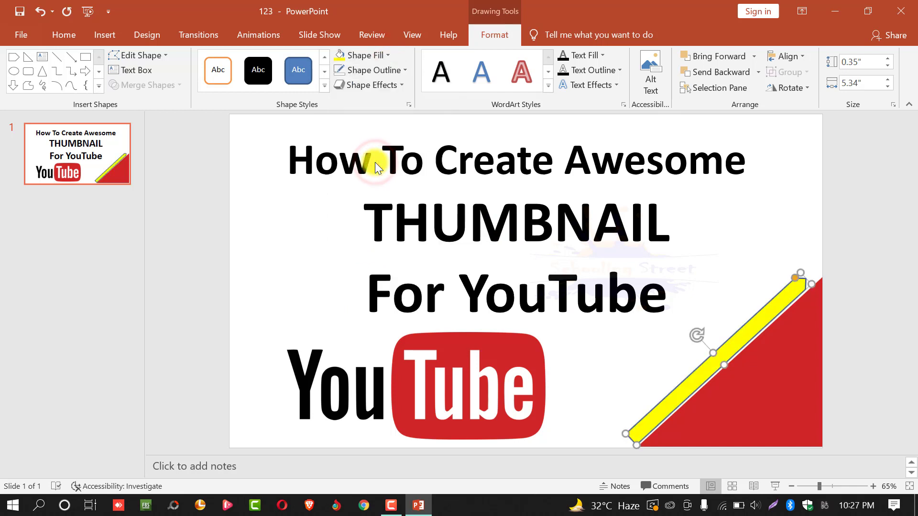
- Give the yellow bar an outline sampled from the red triangle
{"action": "left_click", "coordinate": [384, 71]}
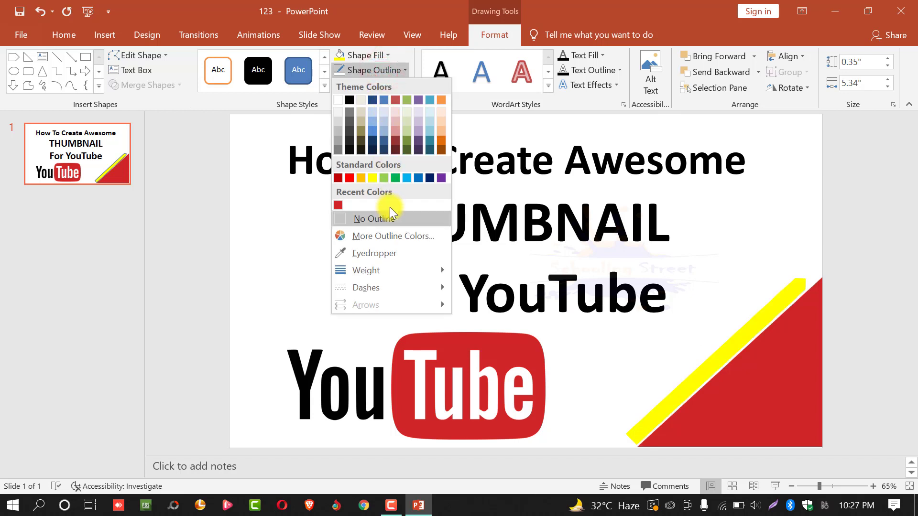
{"action": "left_click", "coordinate": [388, 252]}
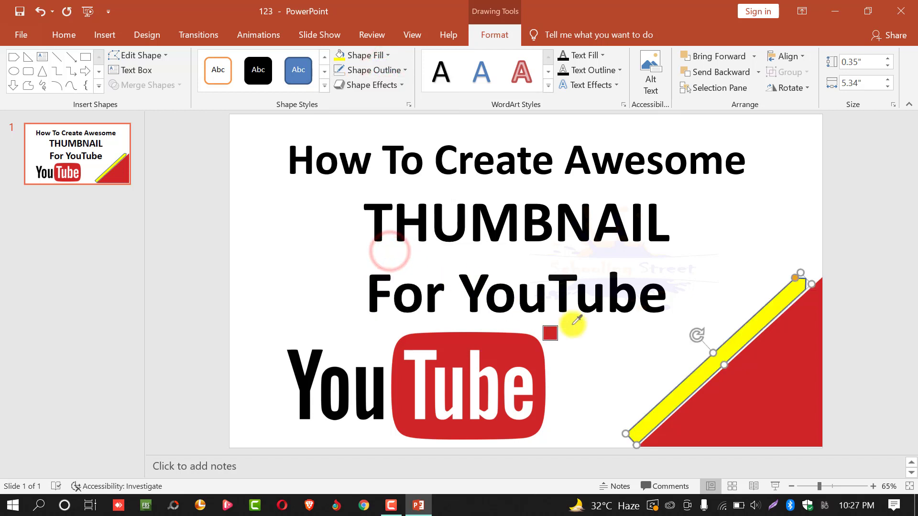
{"action": "left_click", "coordinate": [754, 388]}
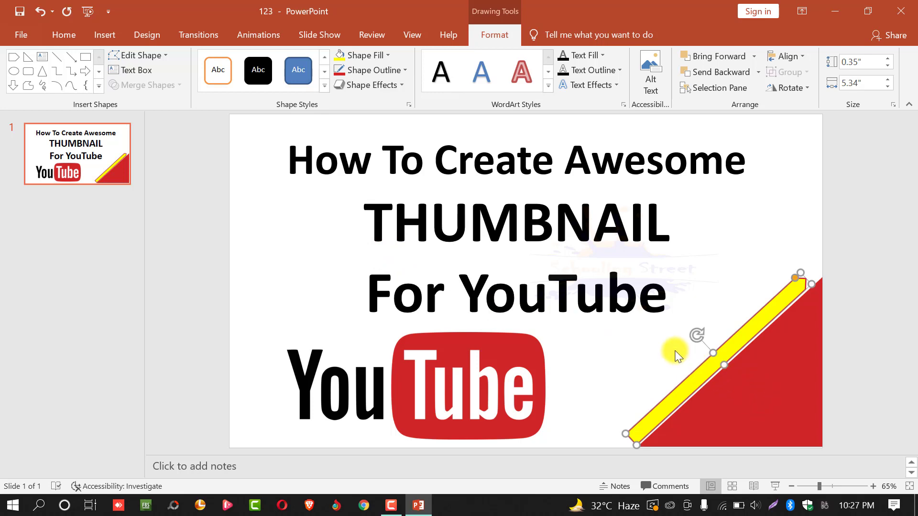
{"action": "left_click", "coordinate": [674, 351]}
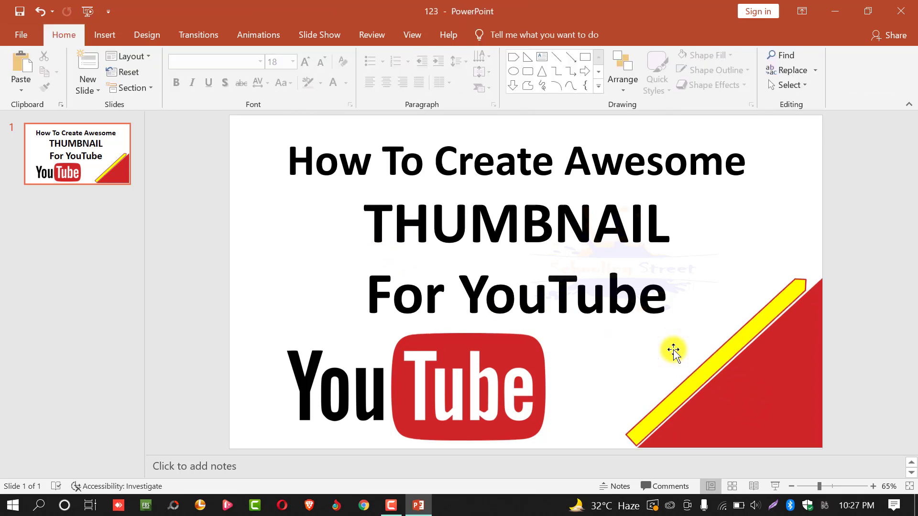
{"action": "left_click", "coordinate": [467, 293]}
- Give the word YouTube a red glow sampled from the triangle
{"action": "left_click_drag", "start_coordinate": [463, 294], "coordinate": [662, 304]}
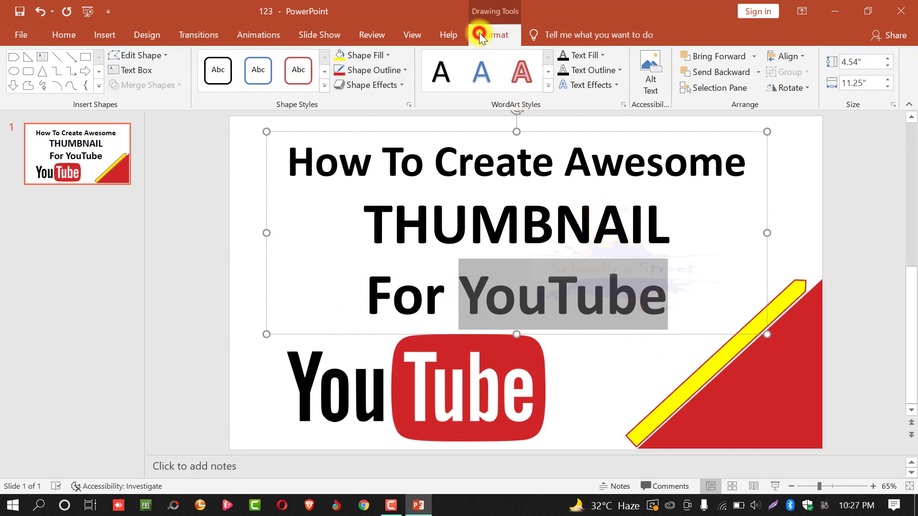
{"action": "left_click", "coordinate": [620, 86]}
{"action": "left_click", "coordinate": [632, 185]}
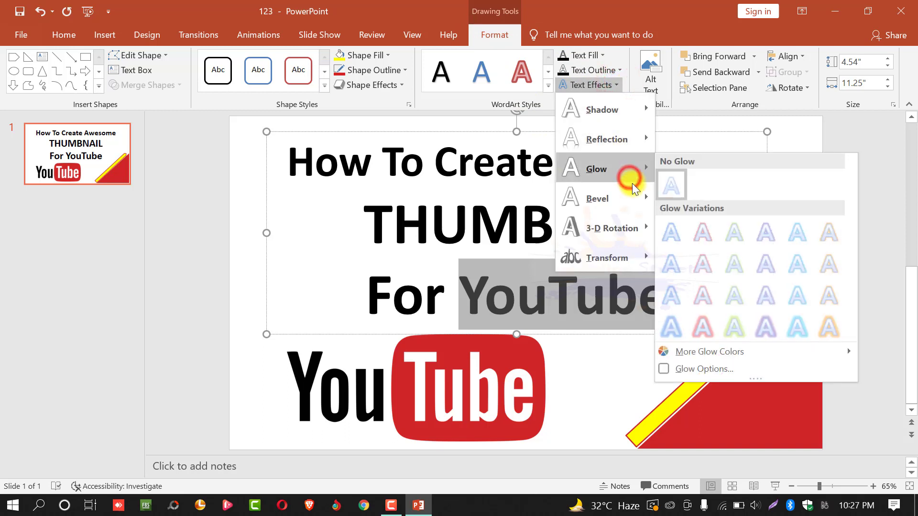
{"action": "left_click", "coordinate": [707, 353]}
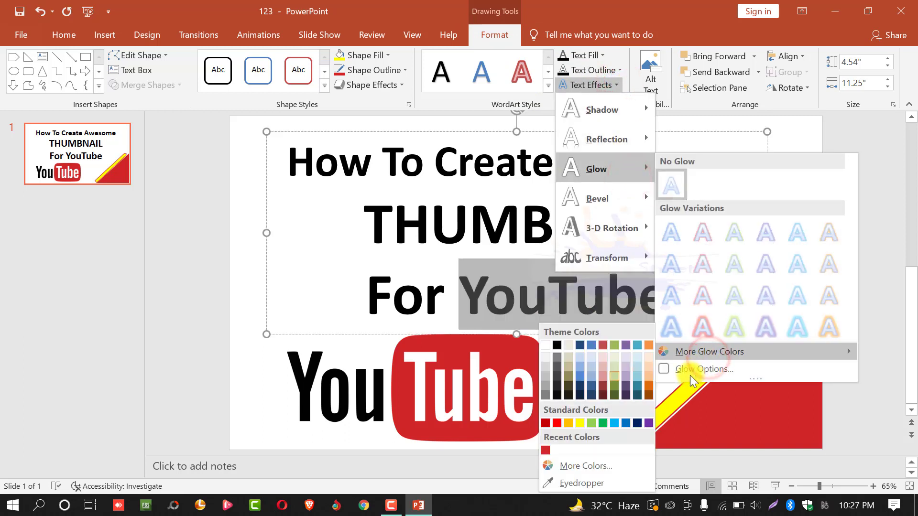
{"action": "left_click", "coordinate": [581, 482]}
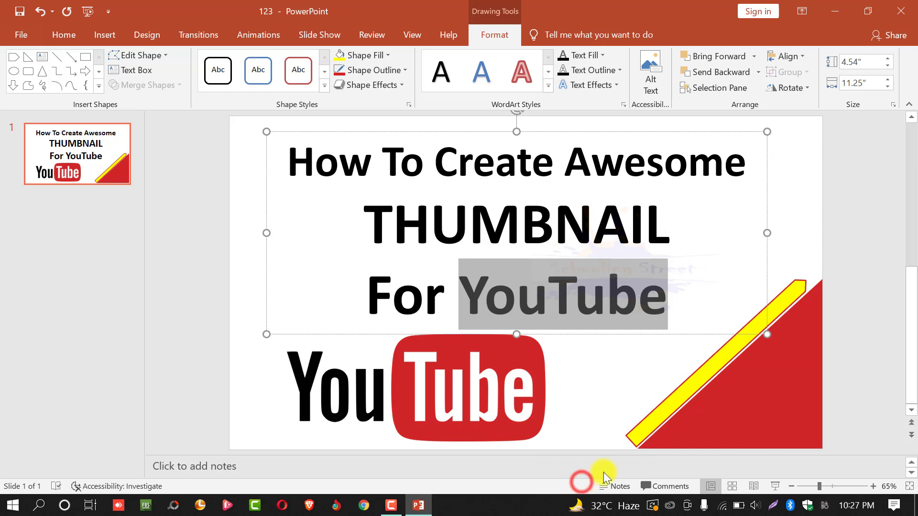
{"action": "left_click", "coordinate": [741, 409]}
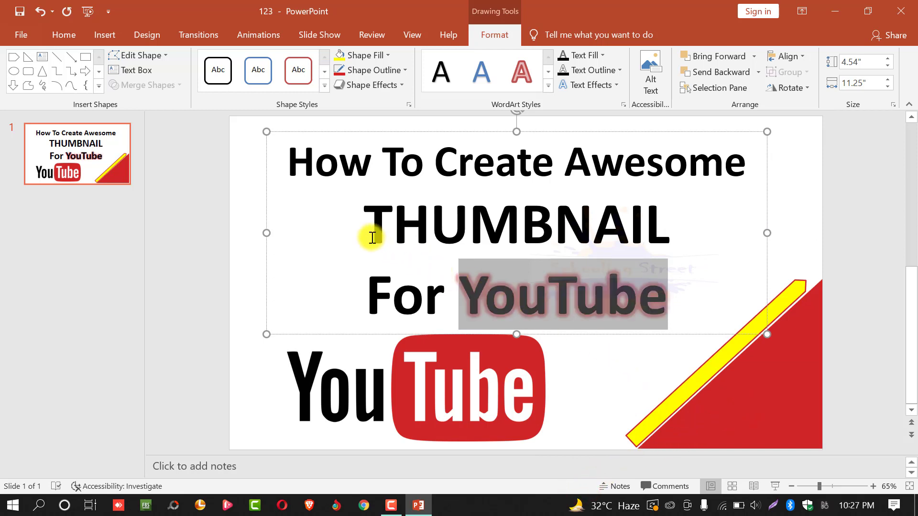
- Give the word THUMBNAIL a yellow glow
{"action": "left_click_drag", "start_coordinate": [372, 237], "coordinate": [671, 236]}
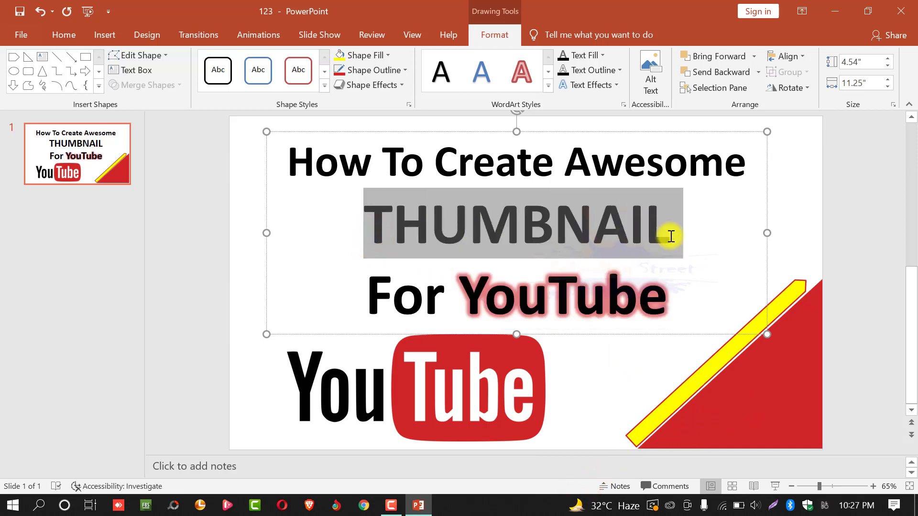
{"action": "left_click", "coordinate": [499, 36]}
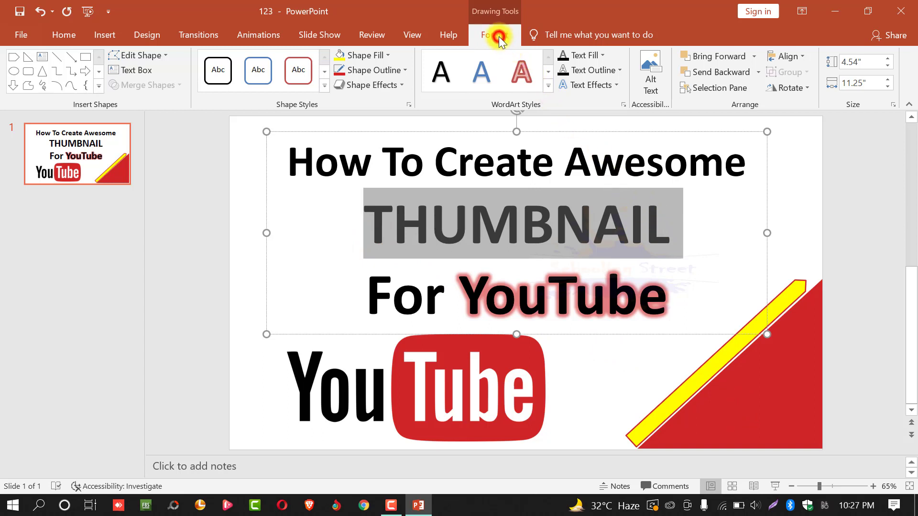
{"action": "left_click", "coordinate": [611, 88]}
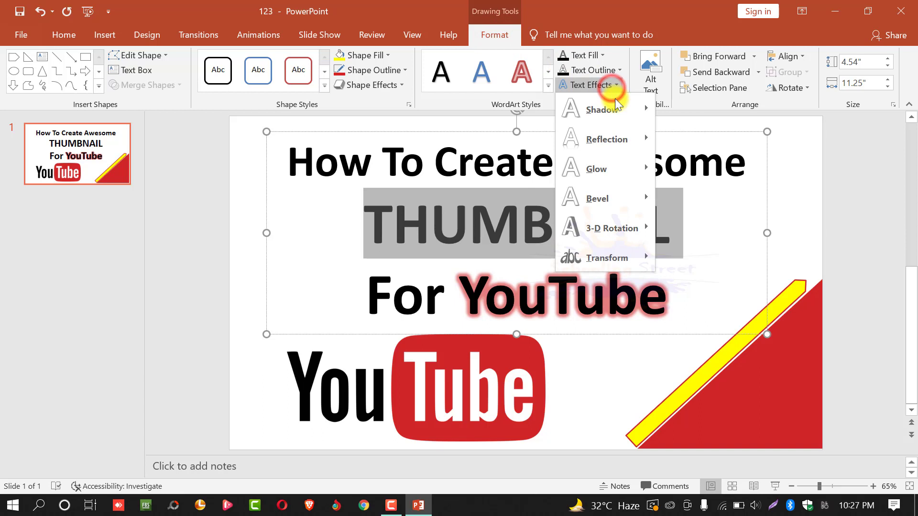
{"action": "left_click", "coordinate": [638, 171]}
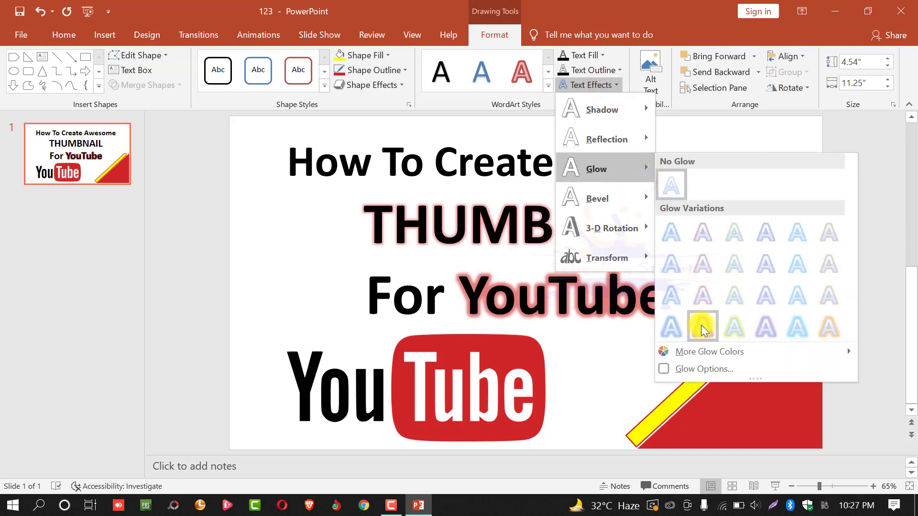
{"action": "left_click", "coordinate": [711, 352]}
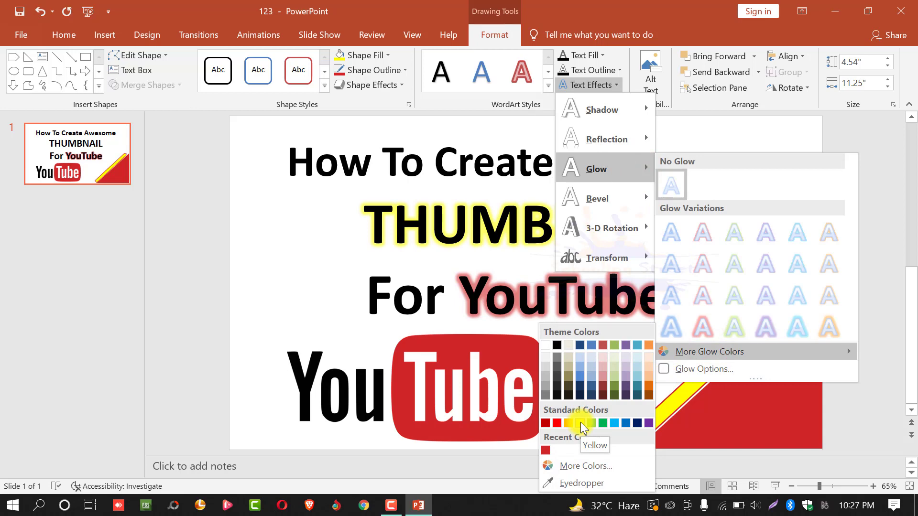
{"action": "left_click", "coordinate": [581, 423]}
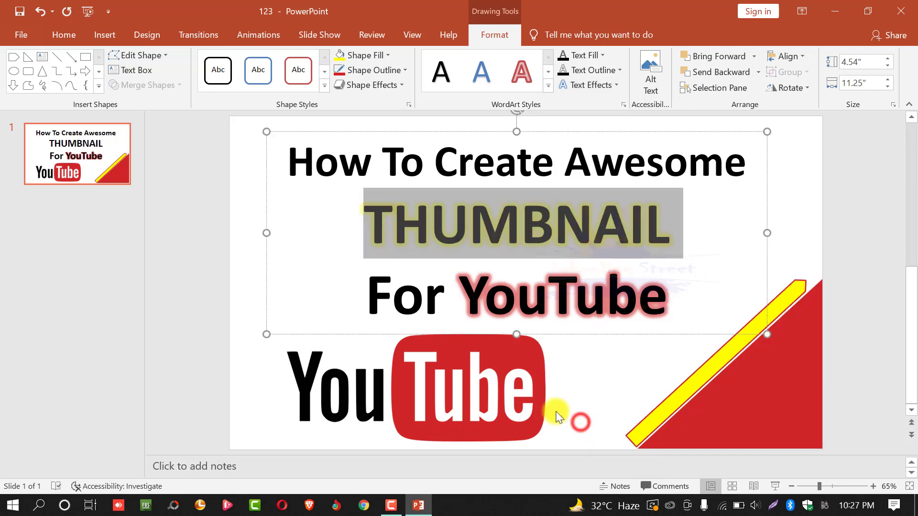
{"action": "left_click", "coordinate": [246, 275]}
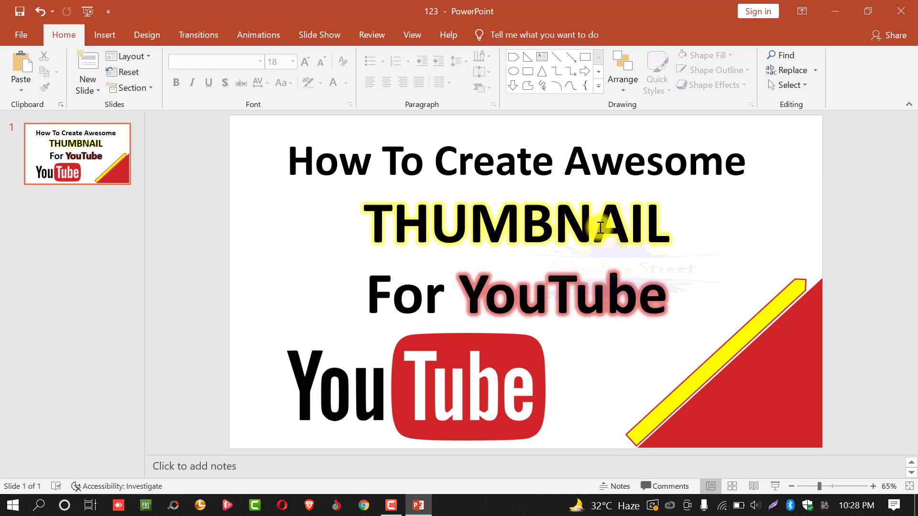
- Save only the current slide to the Desktop as a PNG image named 'logo'
{"action": "left_click", "coordinate": [22, 36]}
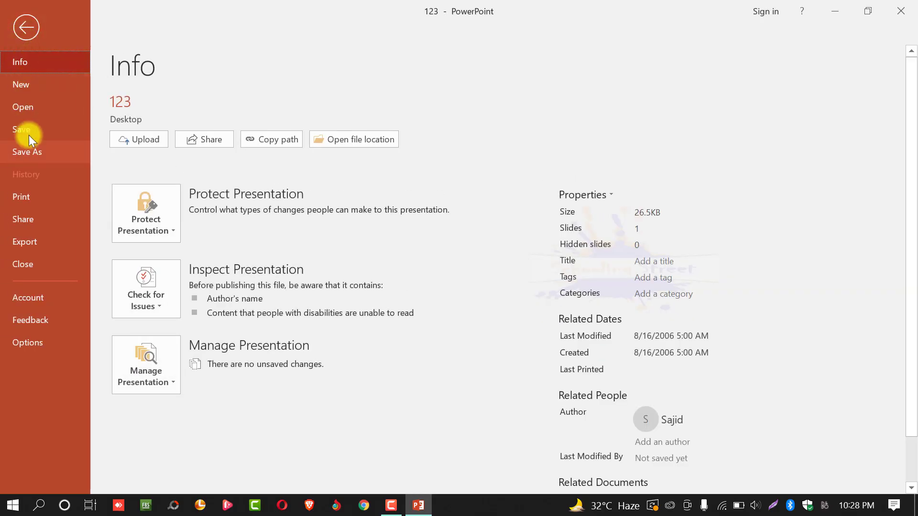
{"action": "left_click", "coordinate": [30, 156]}
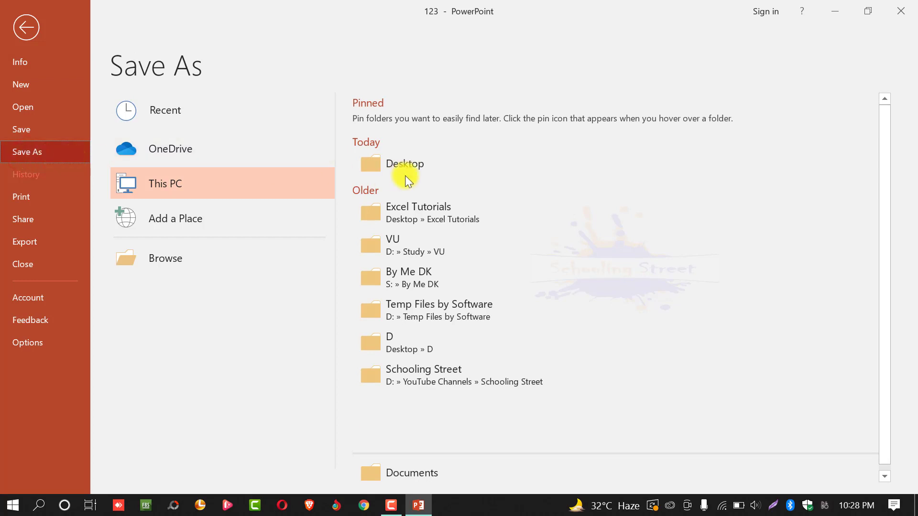
{"action": "left_click", "coordinate": [406, 176]}
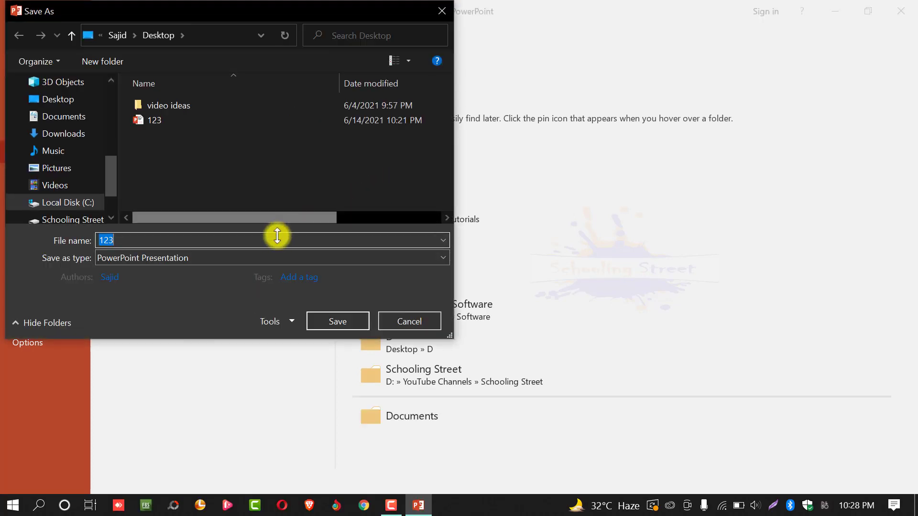
{"action": "left_click", "coordinate": [272, 239]}
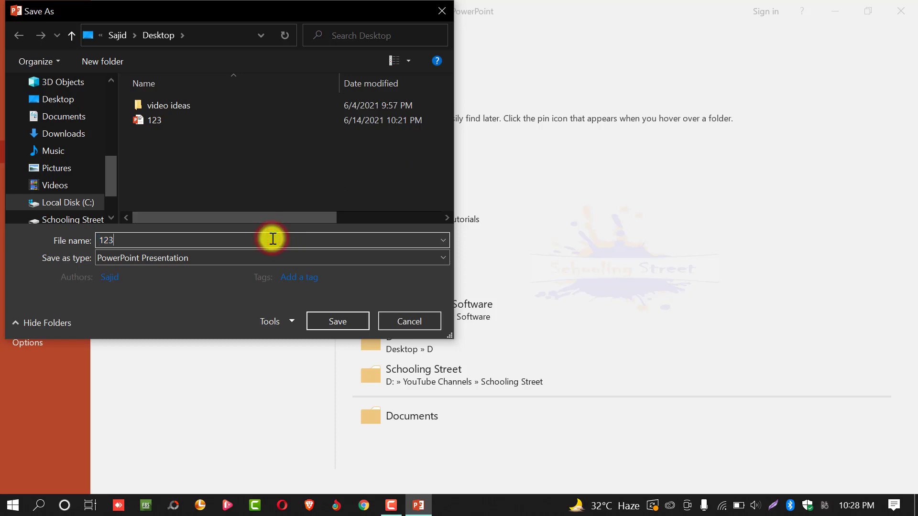
{"action": "key", "text": "BackSpace"}
{"action": "key", "text": "BackSpace"}
{"action": "key", "text": "BackSpace"}
{"action": "type", "text": "lo"}
{"action": "key", "text": "Escape"}
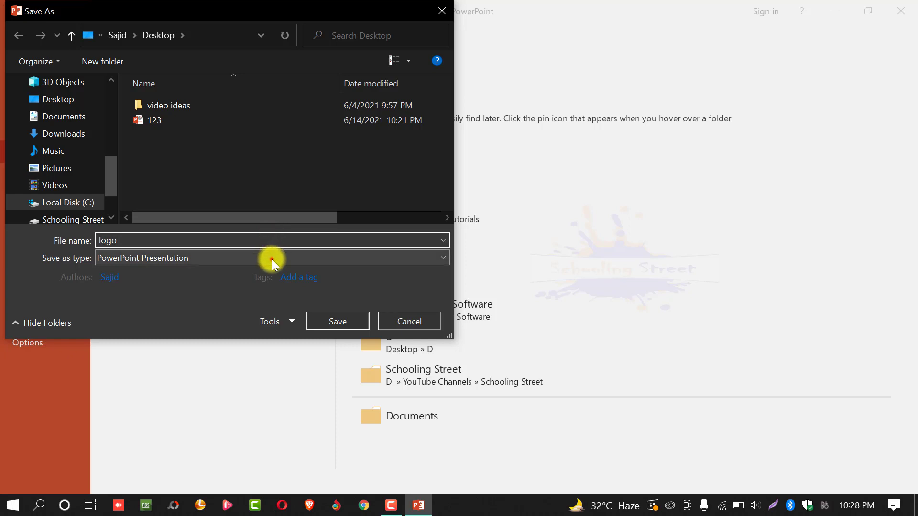
{"action": "left_click", "coordinate": [272, 259]}
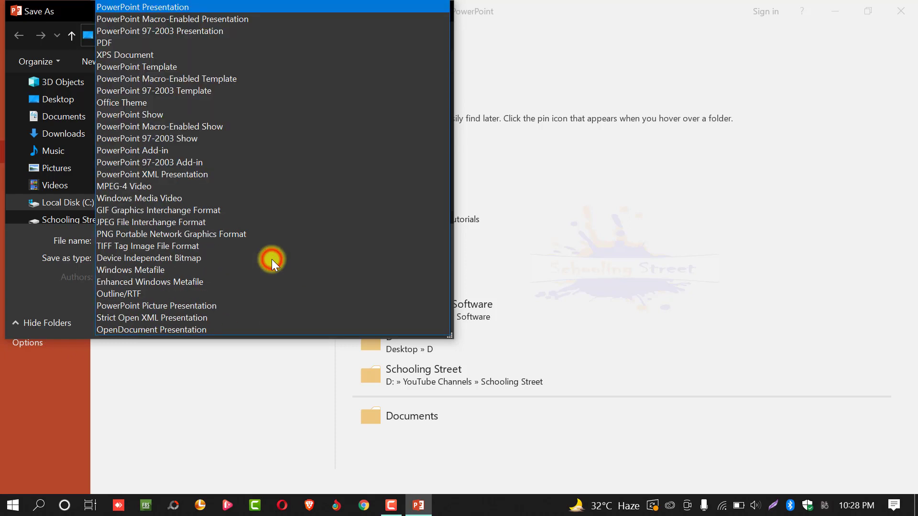
{"action": "left_click", "coordinate": [245, 233]}
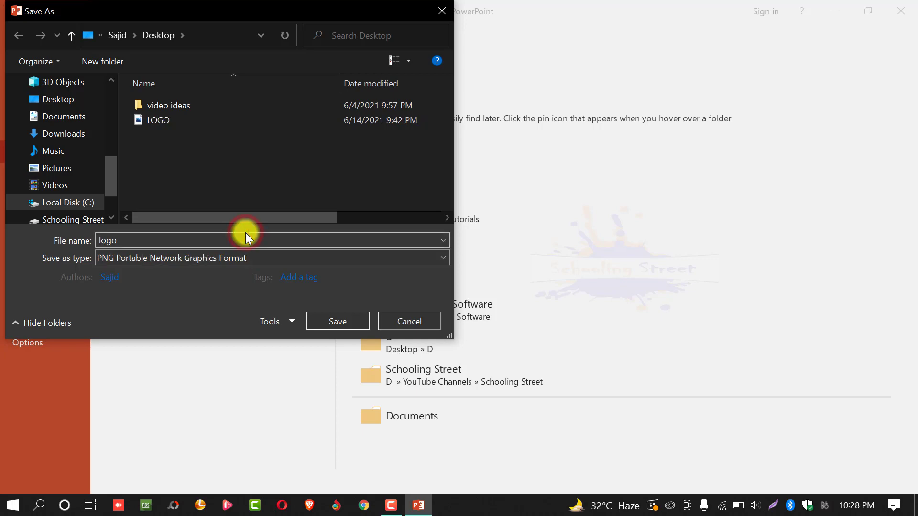
{"action": "left_click", "coordinate": [320, 322]}
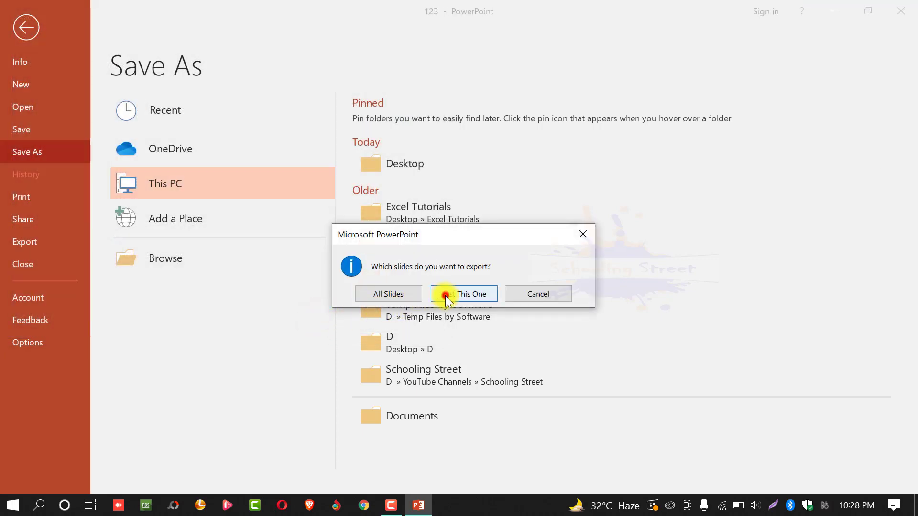
{"action": "left_click", "coordinate": [445, 296]}
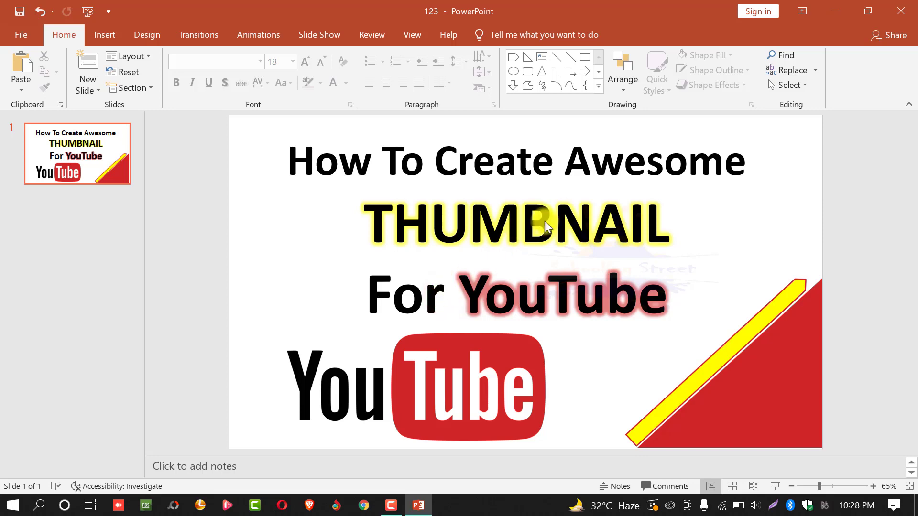
- Minimise PowerPoint, drag logo.png to the middle of the desktop, and open it
{"action": "left_click", "coordinate": [836, 6]}
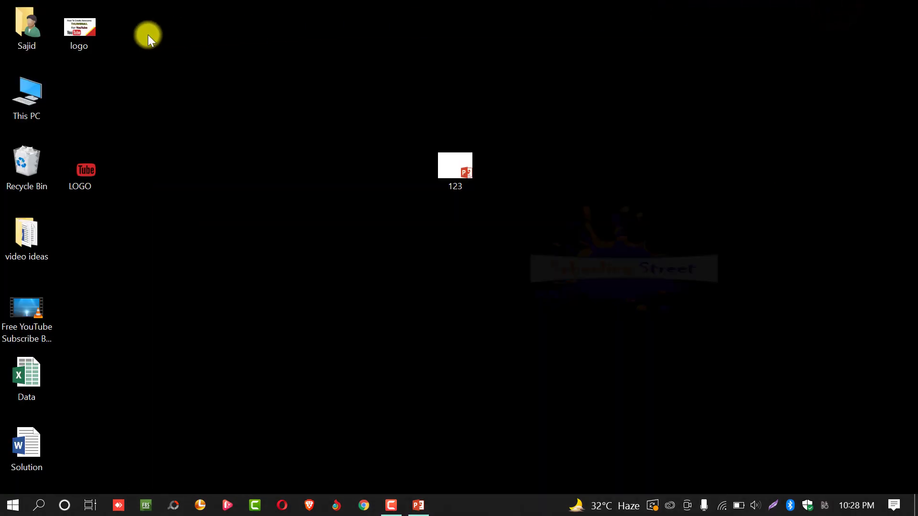
{"action": "left_click_drag", "start_coordinate": [88, 37], "coordinate": [257, 150]}
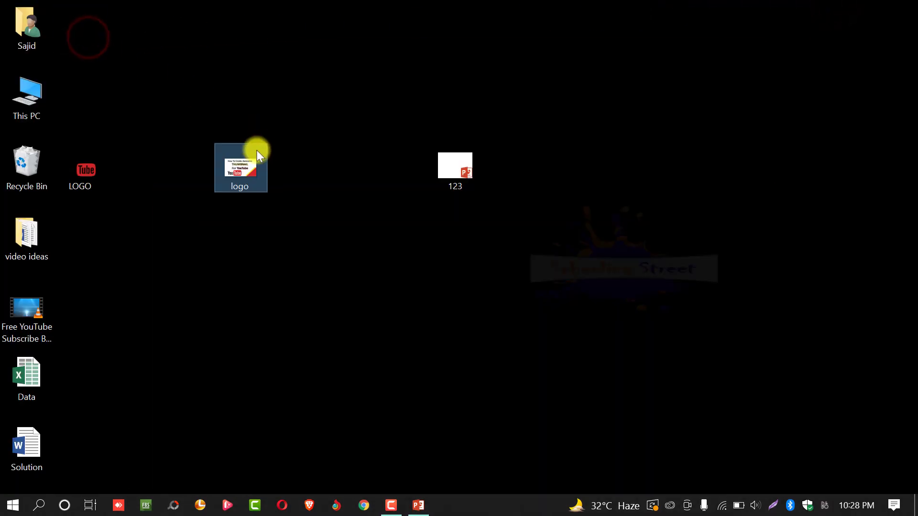
{"action": "double_click", "coordinate": [236, 165]}
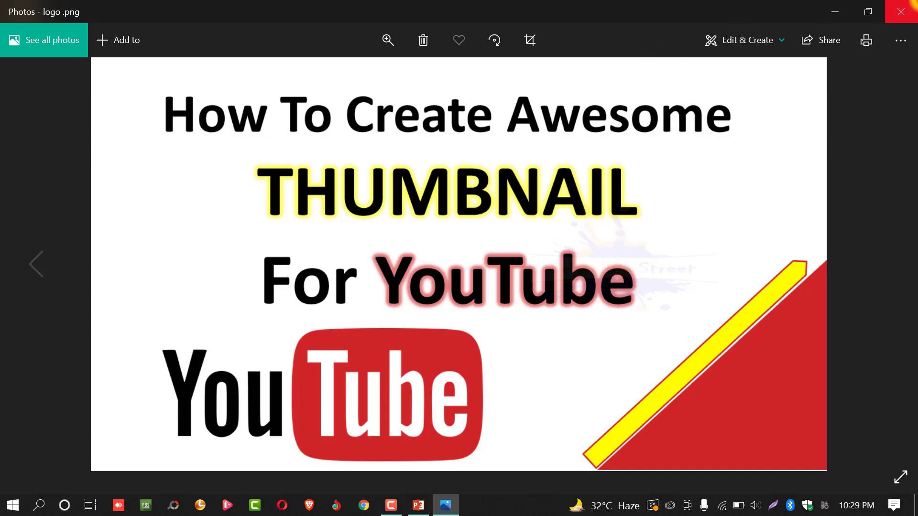
- Close the Photos viewer displaying logo.png
{"action": "left_click", "coordinate": [901, 11]}
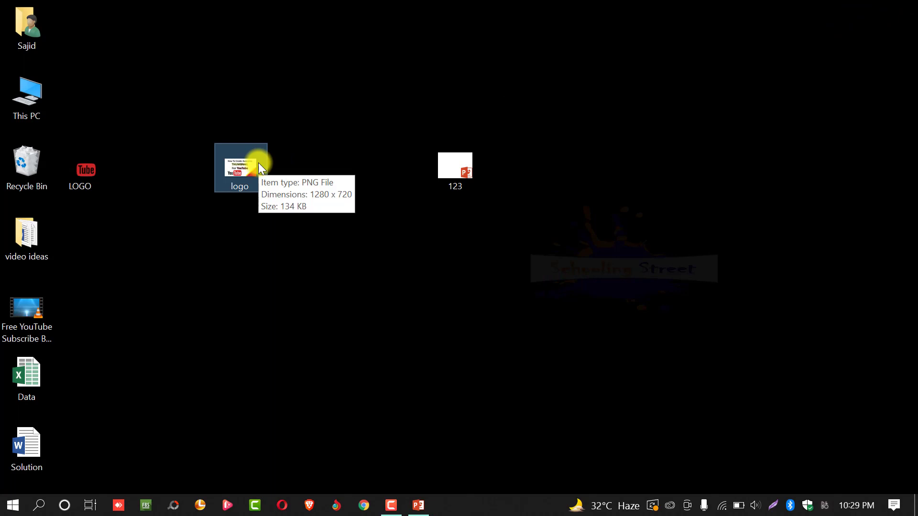
{"action": "left_click", "coordinate": [301, 139]}
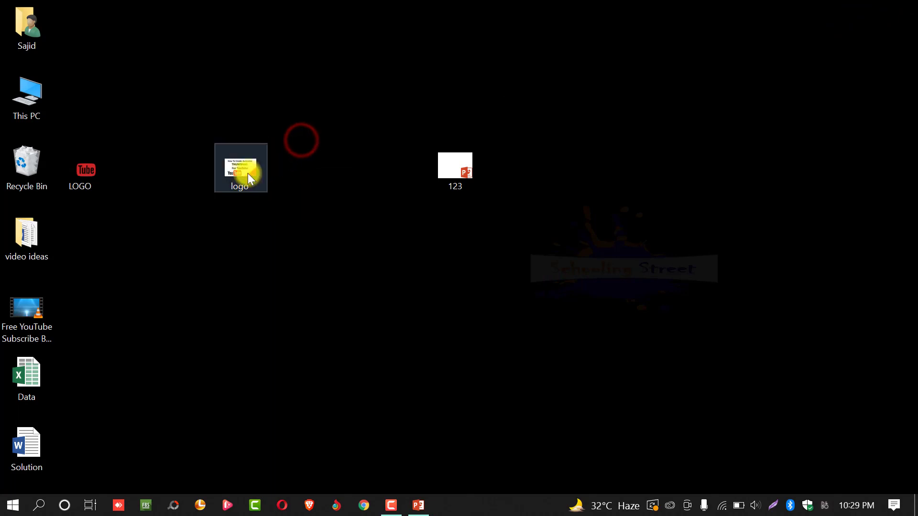
{"action": "left_click", "coordinate": [236, 180]}
{"action": "left_click_drag", "start_coordinate": [236, 180], "coordinate": [183, 39]}
{"action": "left_click", "coordinate": [99, 165]}
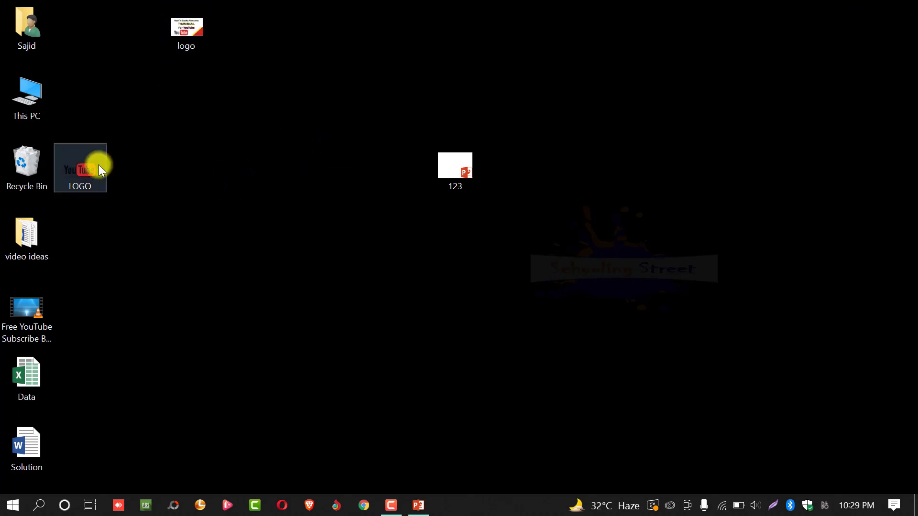
{"action": "left_click_drag", "start_coordinate": [91, 165], "coordinate": [199, 162]}
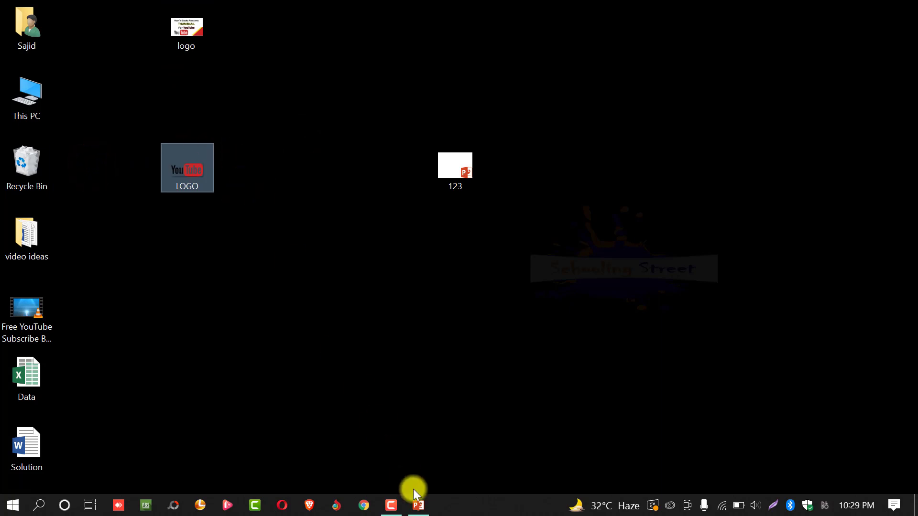
- Back in the 123 presentation, set a custom slide size of 40 in wide by 22.5 in high
{"action": "left_click", "coordinate": [420, 506]}
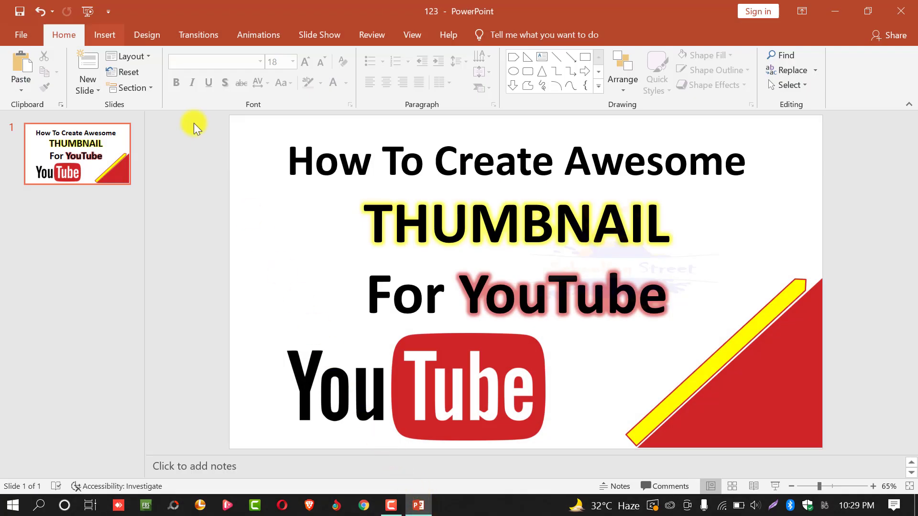
{"action": "left_click", "coordinate": [144, 38]}
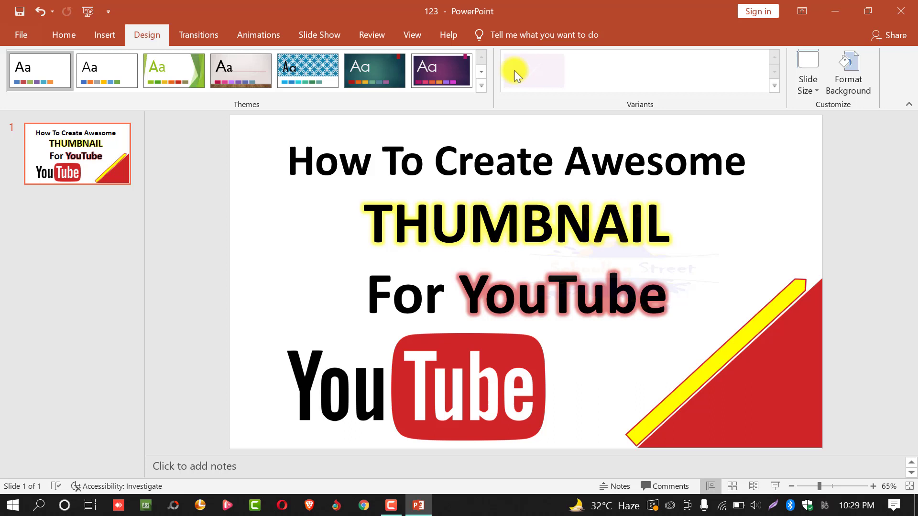
{"action": "left_click", "coordinate": [805, 91]}
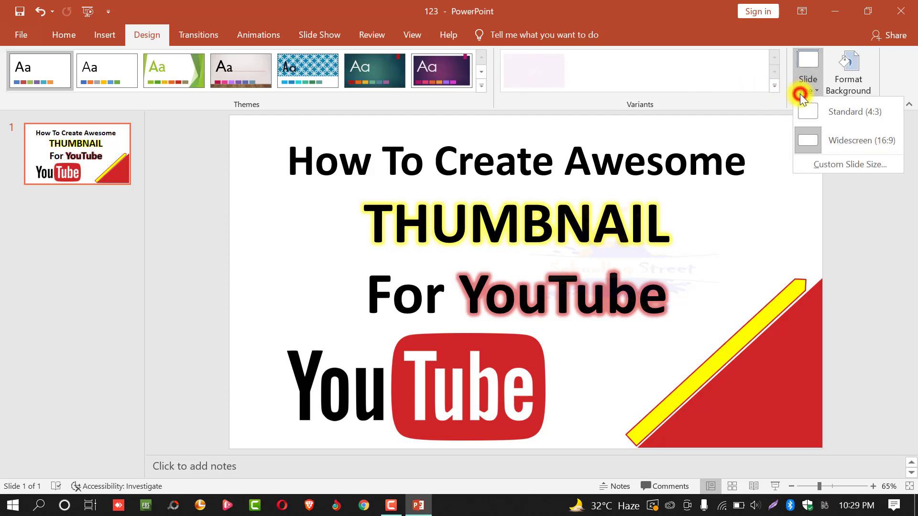
{"action": "left_click", "coordinate": [827, 165]}
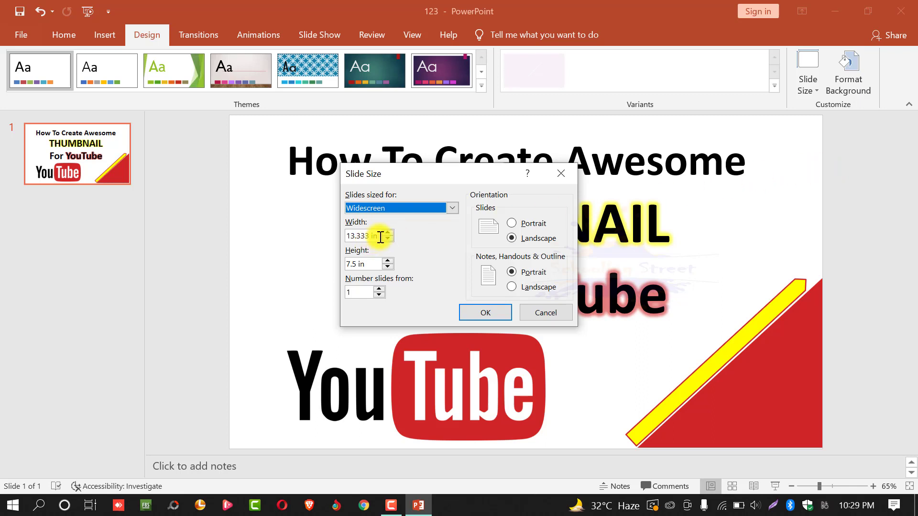
{"action": "left_click_drag", "start_coordinate": [380, 236], "coordinate": [342, 237]}
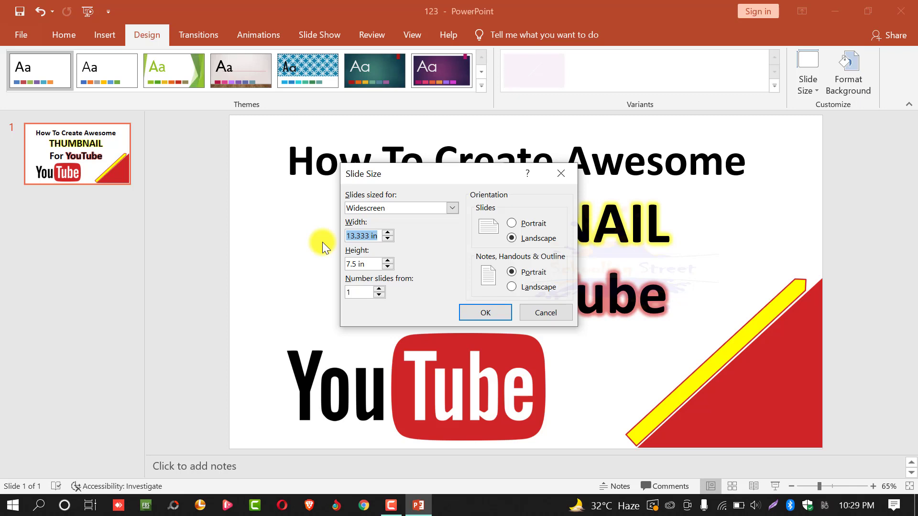
{"action": "type", "text": "40"}
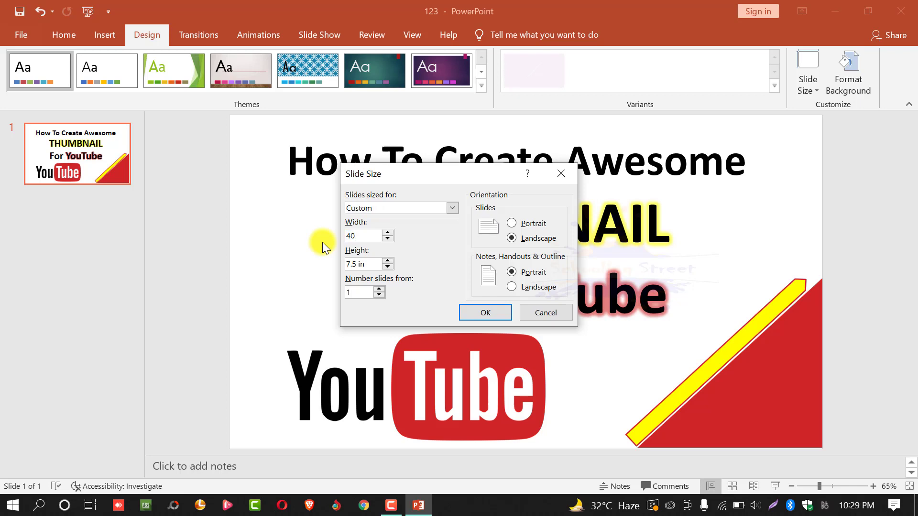
{"action": "left_click", "coordinate": [371, 262]}
{"action": "left_click_drag", "start_coordinate": [371, 262], "coordinate": [337, 265]}
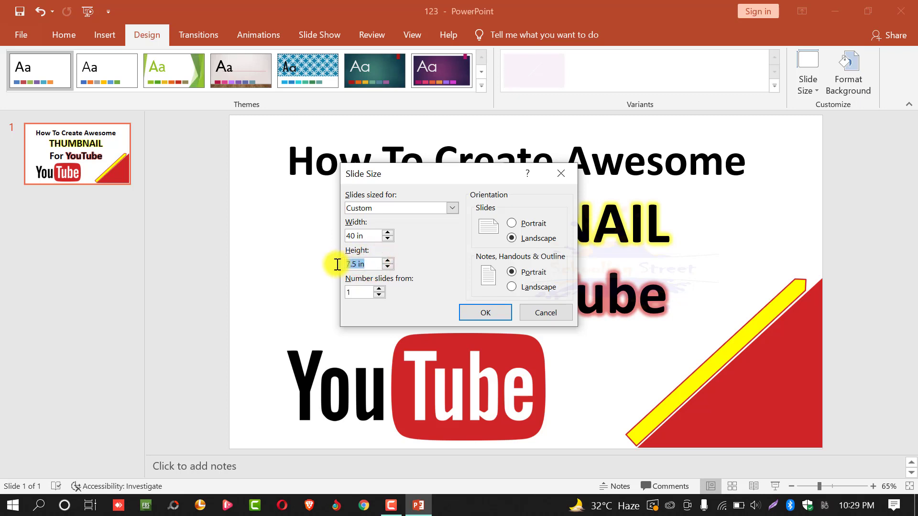
{"action": "type", "text": "22.5"}
{"action": "left_click", "coordinate": [477, 317]}
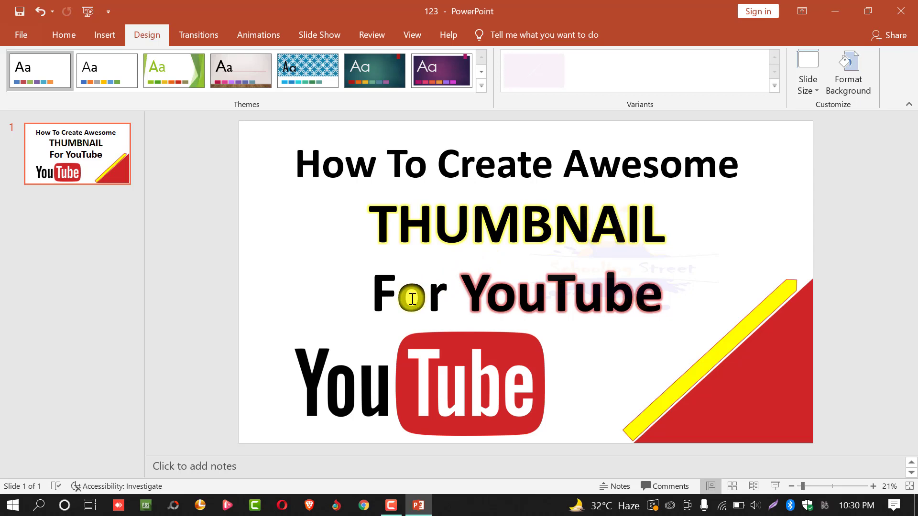
- Replace the name 123 with 'thumbnail' and save just the enlarged slide as a Desktop PNG
{"action": "left_click", "coordinate": [14, 39]}
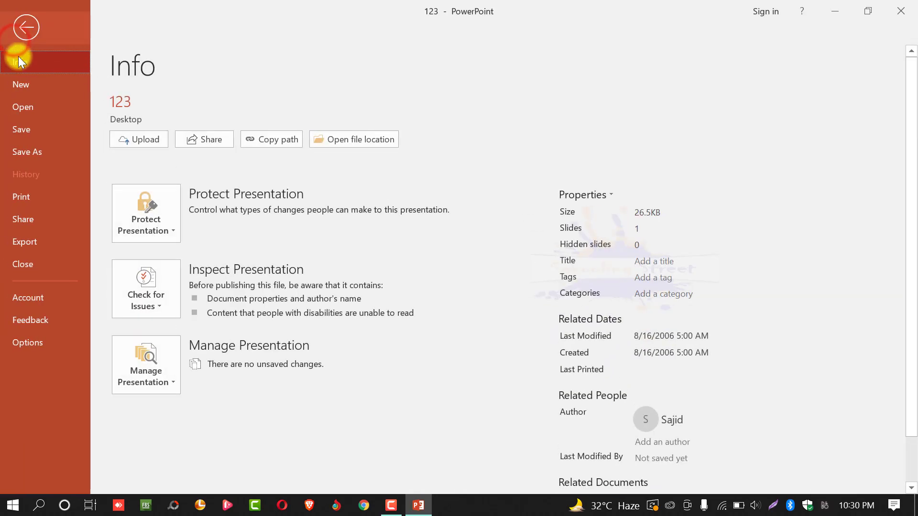
{"action": "left_click", "coordinate": [44, 153]}
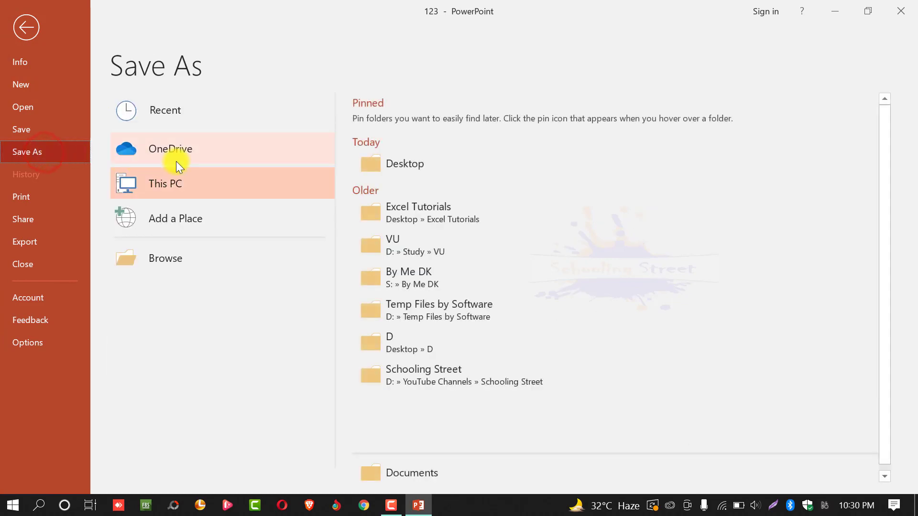
{"action": "left_click", "coordinate": [394, 177]}
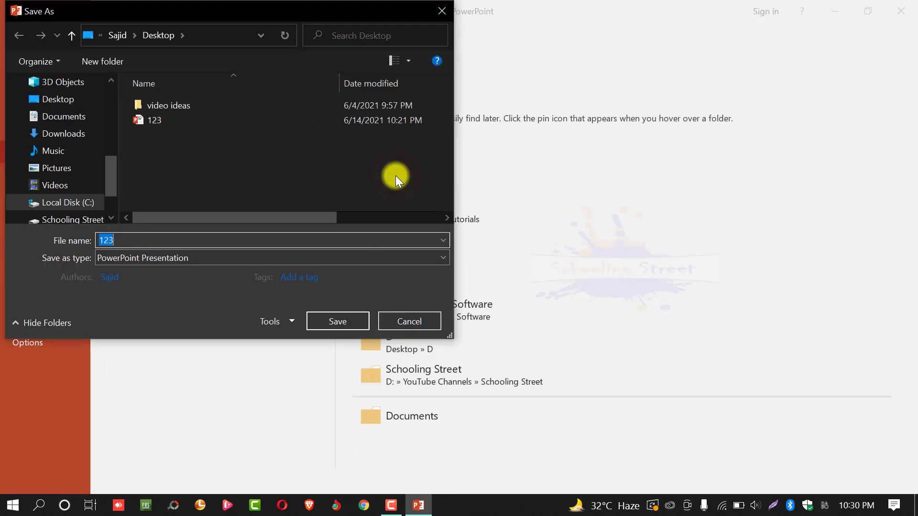
{"action": "left_click", "coordinate": [256, 246]}
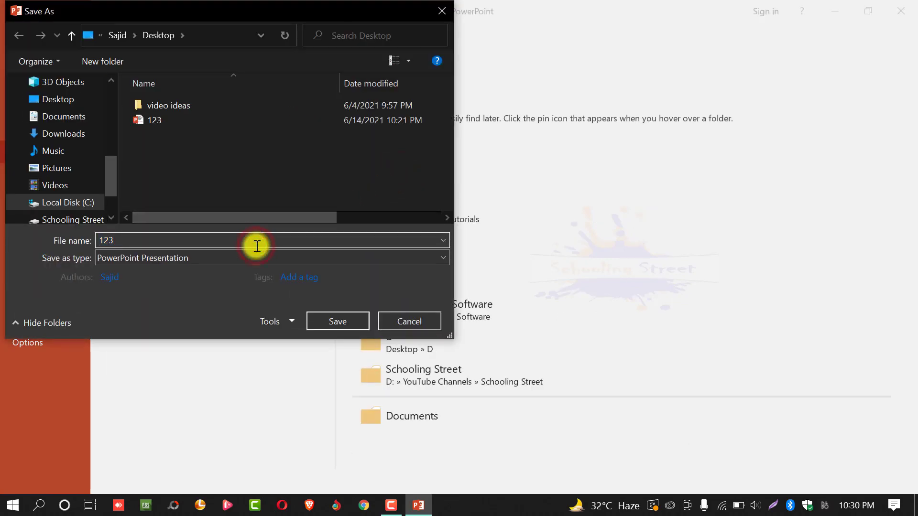
{"action": "key", "text": "BackSpace"}
{"action": "key", "text": "BackSpace"}
{"action": "key", "text": "BackSpace"}
{"action": "type", "text": "thumbnail"}
{"action": "left_click", "coordinate": [194, 255]}
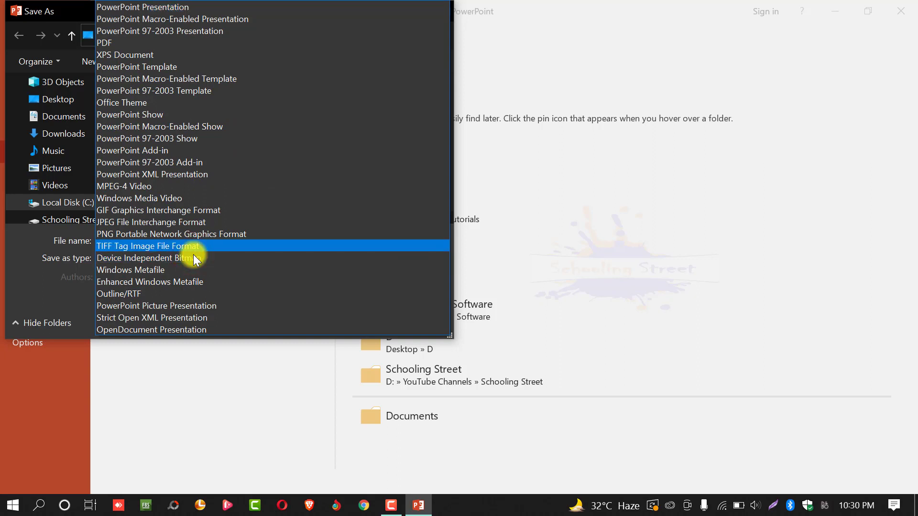
{"action": "left_click", "coordinate": [190, 234]}
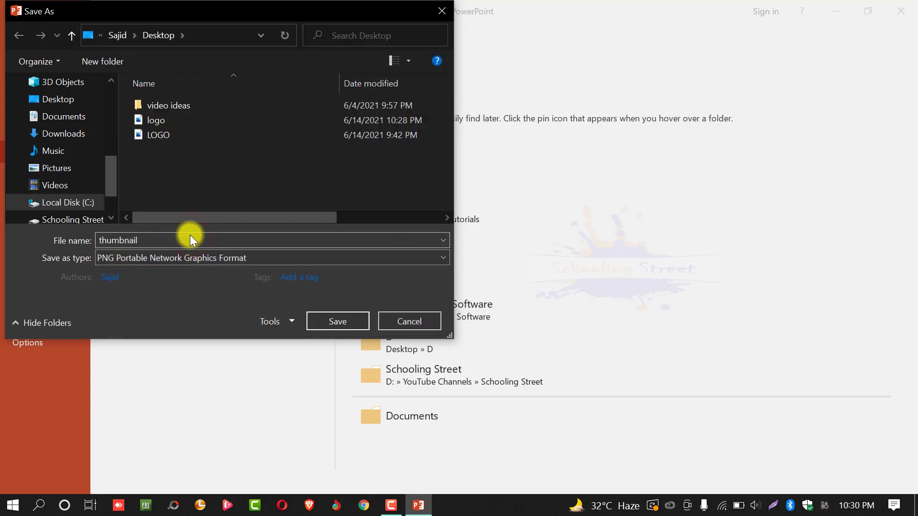
{"action": "left_click", "coordinate": [327, 320]}
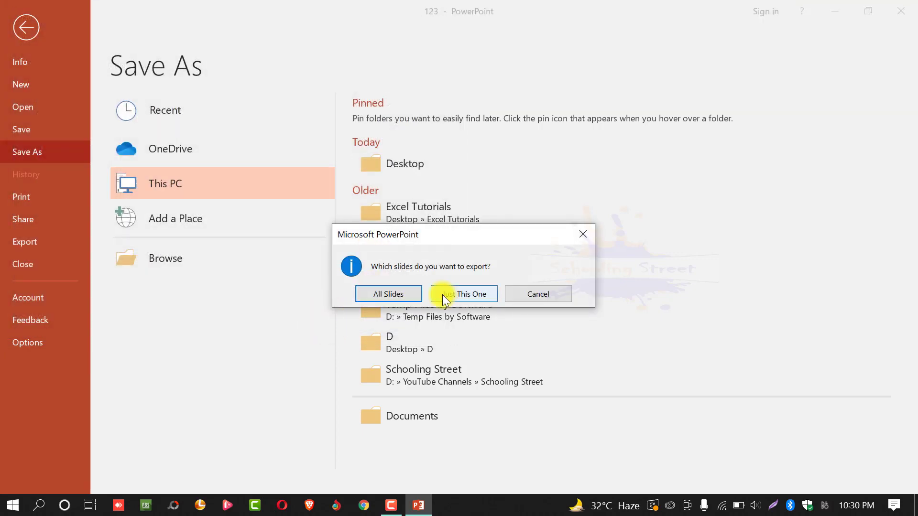
{"action": "left_click", "coordinate": [443, 294]}
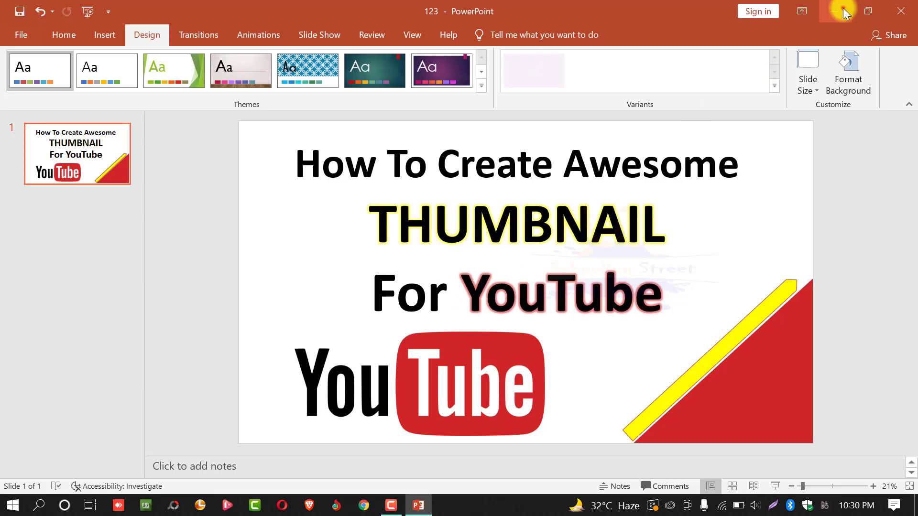
- Place thumbnail.png below logo.png and compare sizes: 3840 x 2160 versus 1280 x 720
{"action": "left_click", "coordinate": [841, 11]}
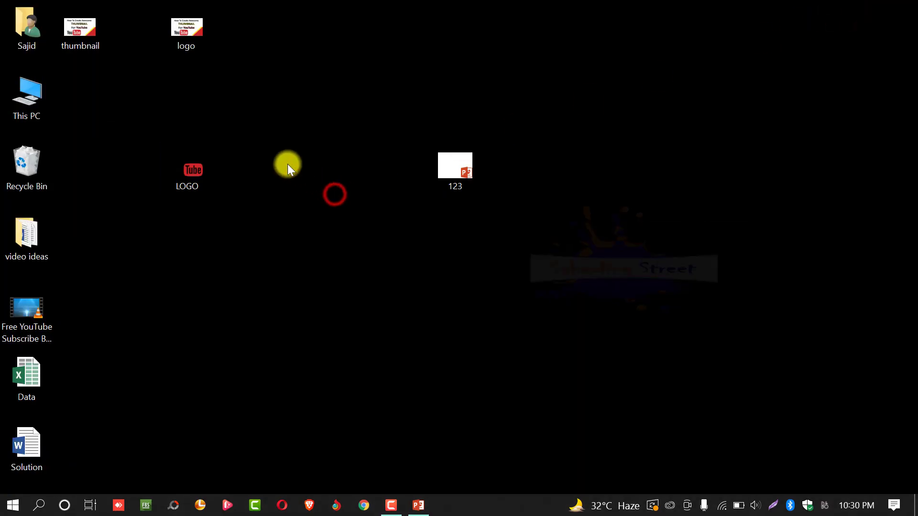
{"action": "left_click_drag", "start_coordinate": [85, 34], "coordinate": [193, 84]}
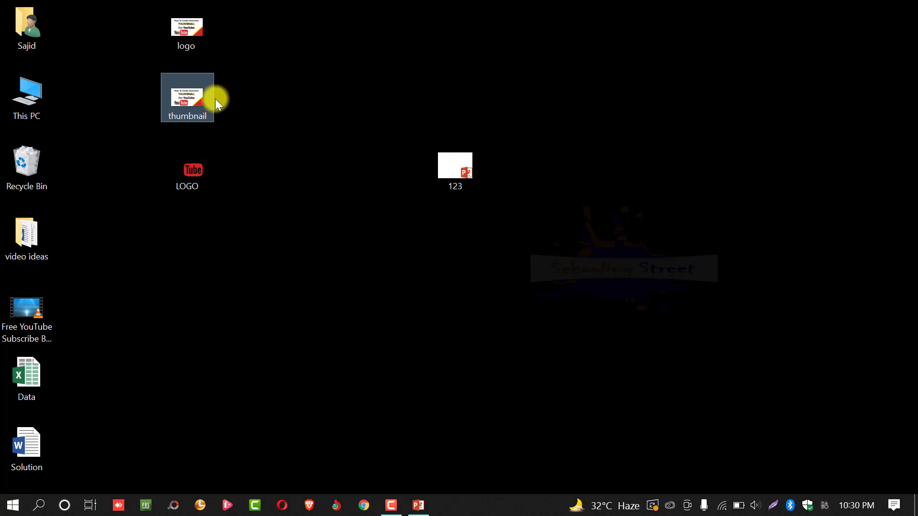
{"action": "mouse_move", "coordinate": [211, 99]}
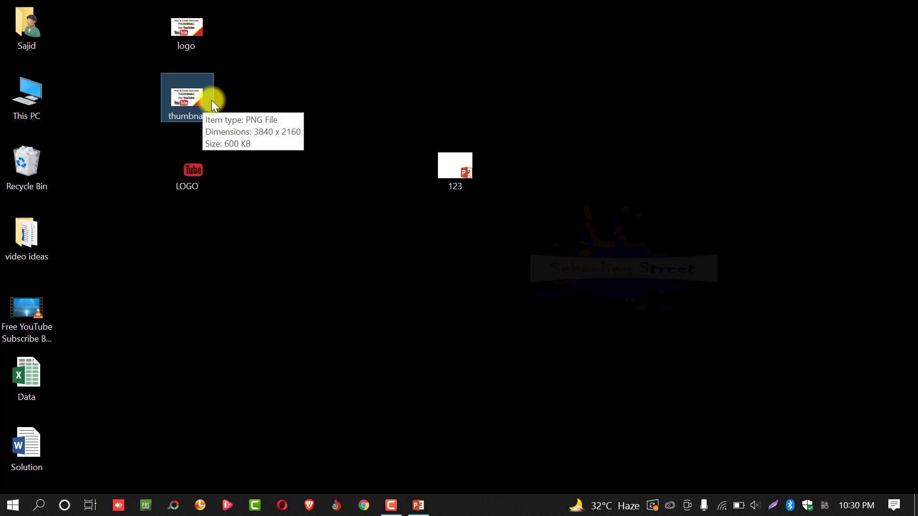
{"action": "left_click", "coordinate": [192, 33]}
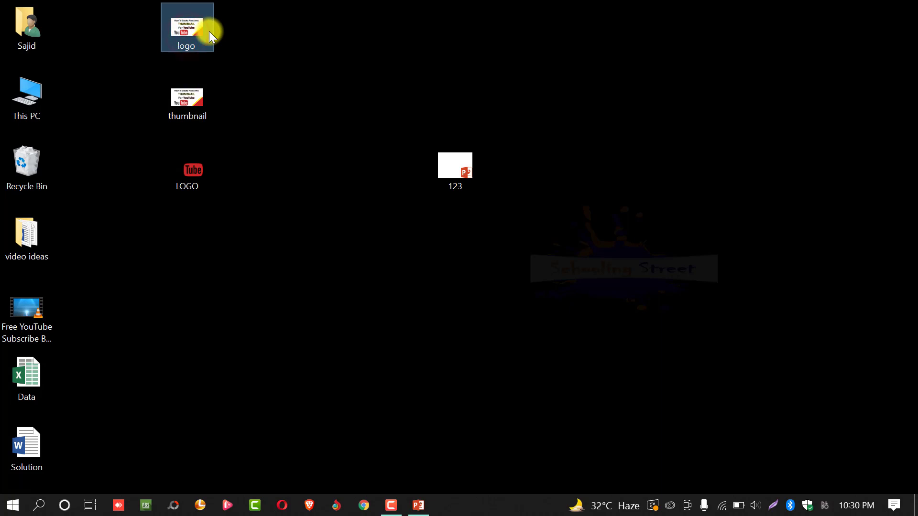
{"action": "mouse_move", "coordinate": [209, 32]}
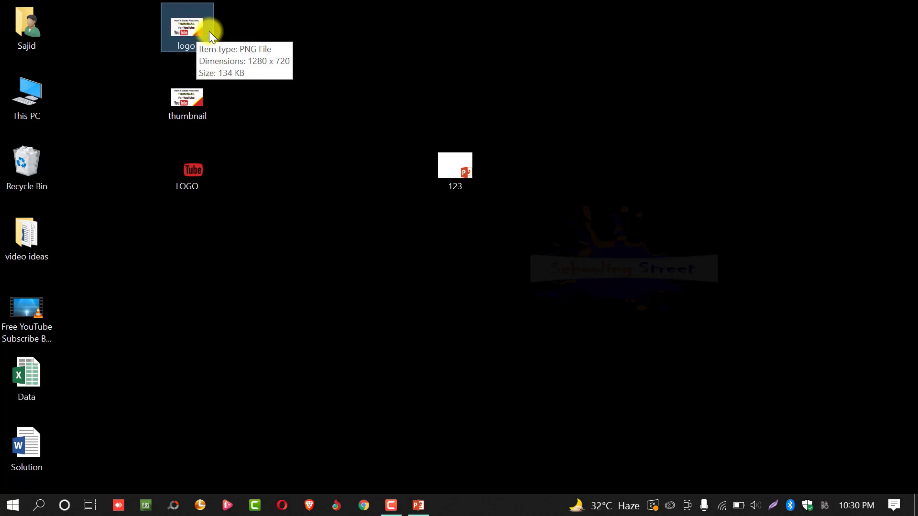
{"action": "left_click", "coordinate": [197, 98]}
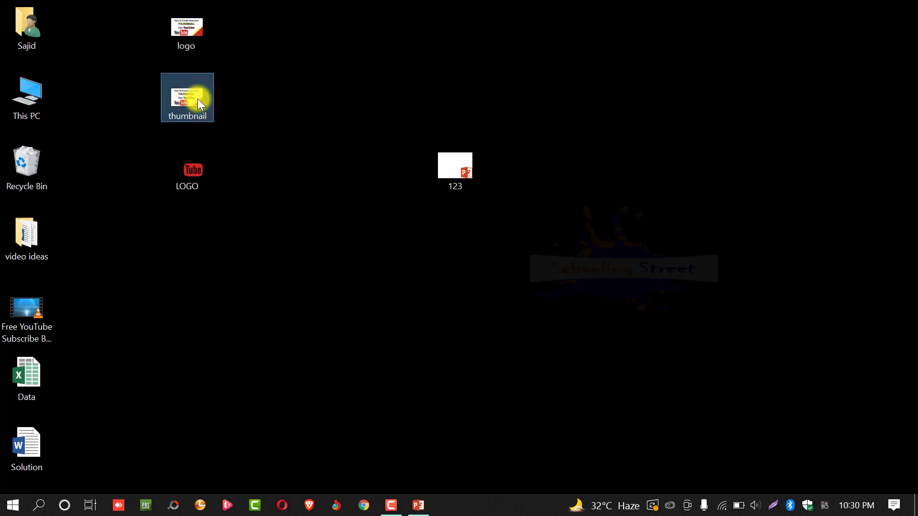
{"action": "mouse_move", "coordinate": [193, 105]}
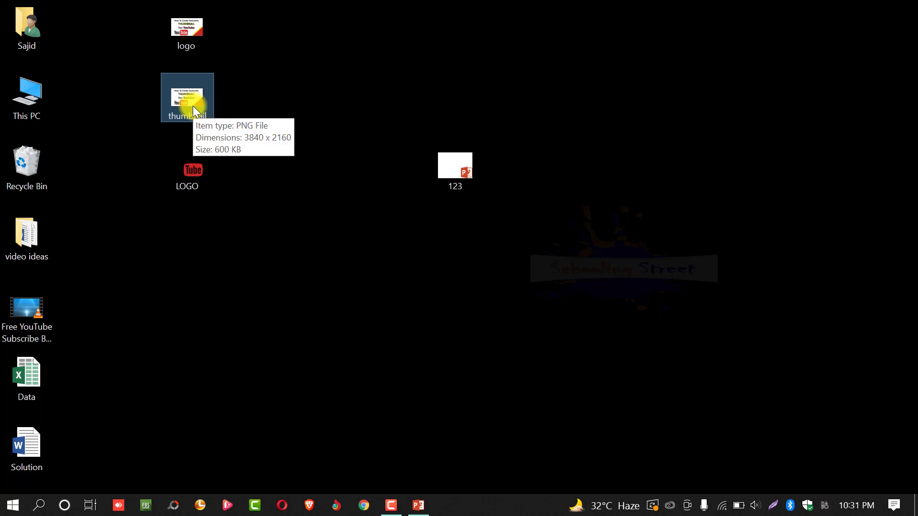
{"action": "double_click", "coordinate": [193, 105]}
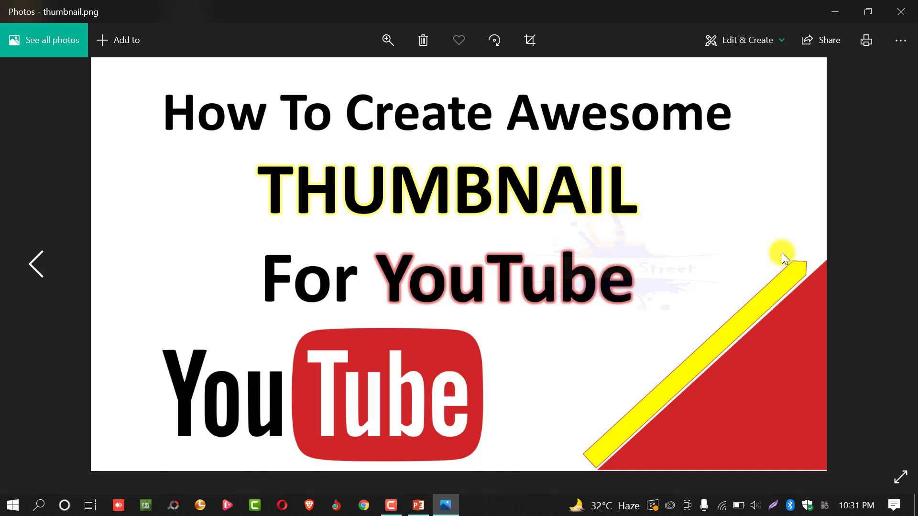
{"action": "left_click", "coordinate": [901, 12]}
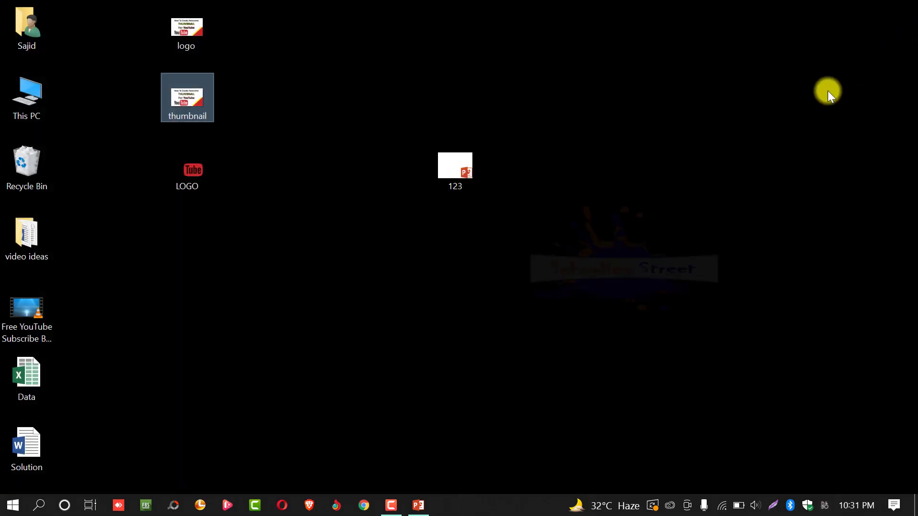
{"action": "left_click", "coordinate": [418, 505]}
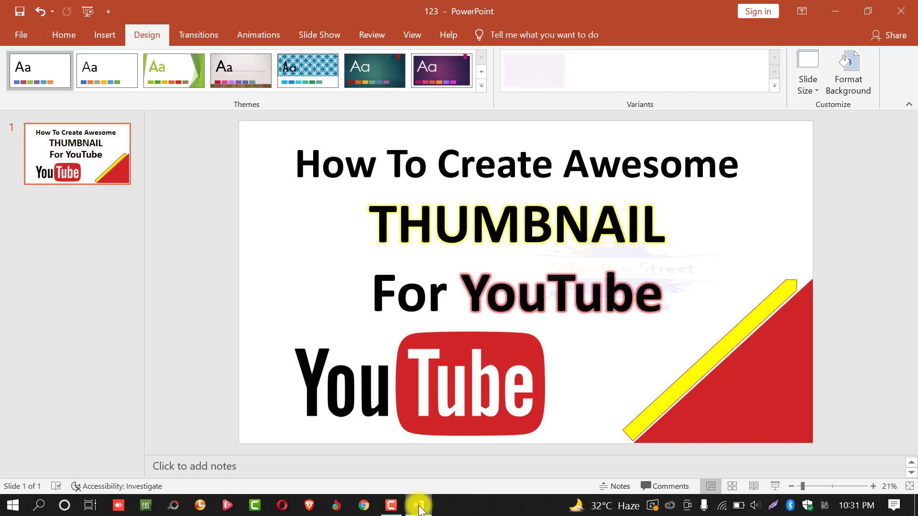
{"action": "left_click", "coordinate": [844, 14]}
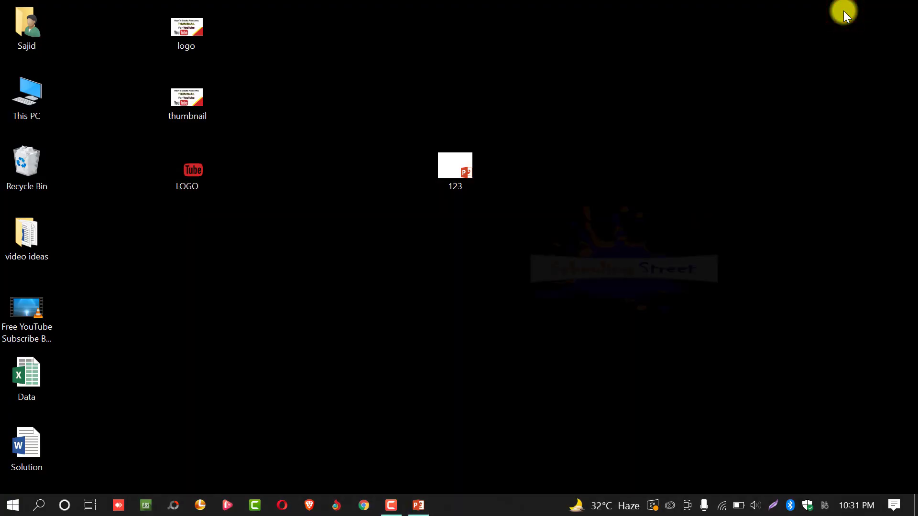